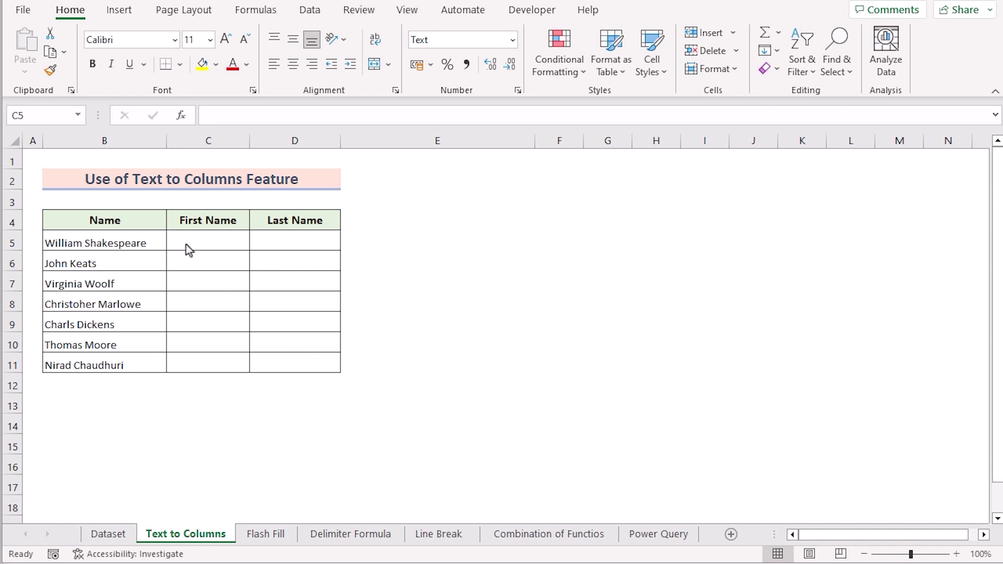
Step: Set up Text to Columns for the names in B5:B11 as delimited data with Space as the delimiter
click(118, 241)
shift+click(119, 368)
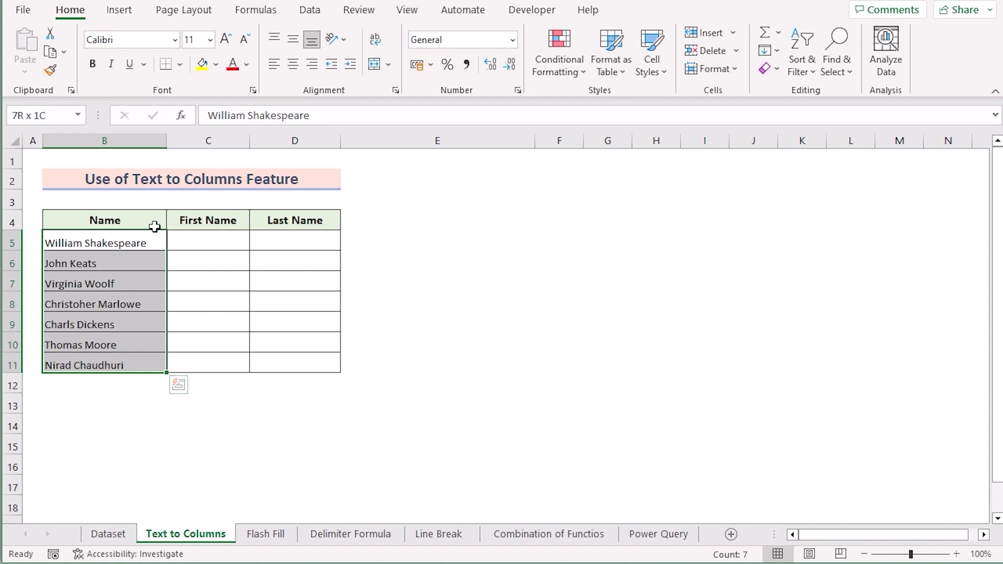
click(317, 15)
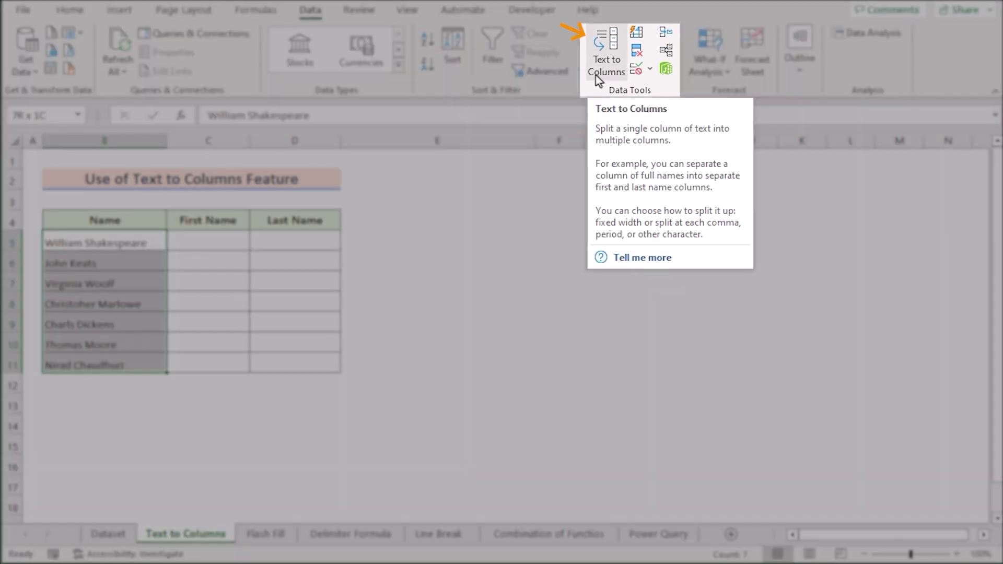
click(599, 76)
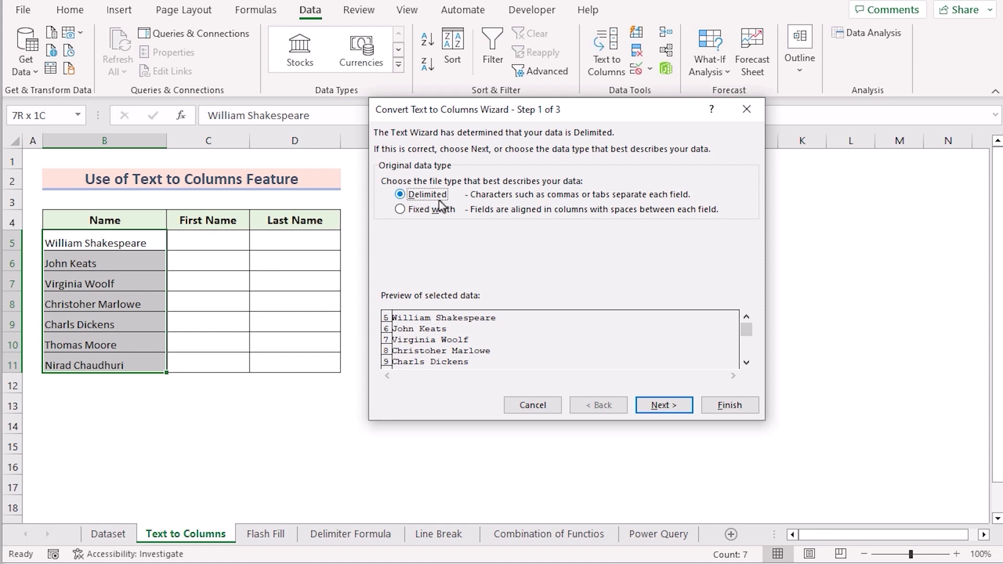
click(687, 409)
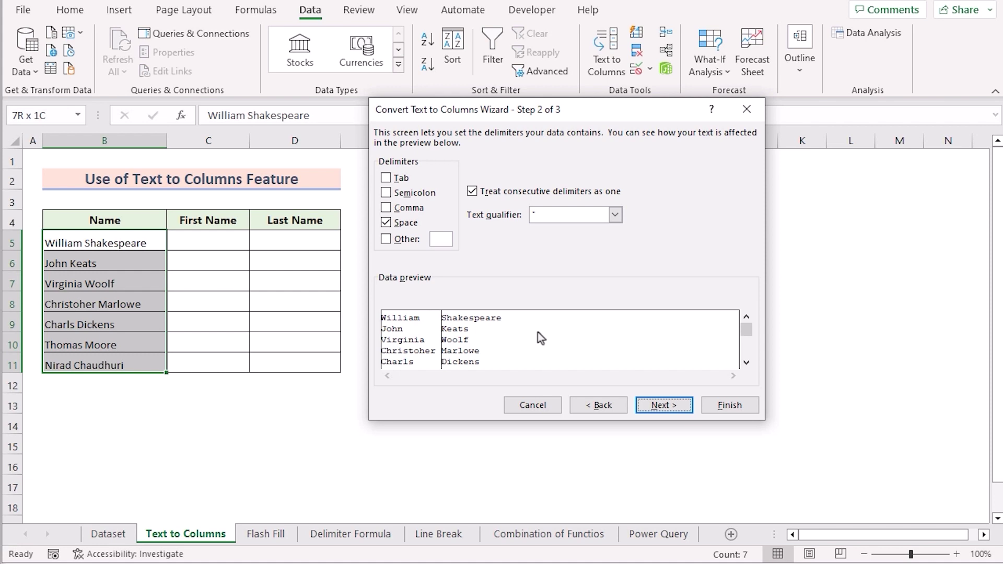
click(685, 408)
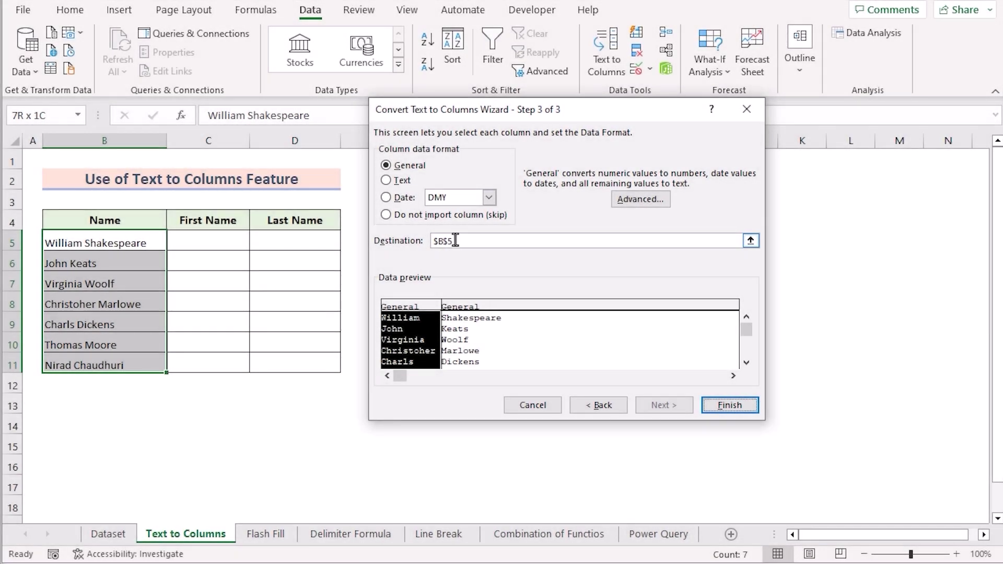
Step: Set the split's destination to =$C$5:$D$11 and finish the conversion, replacing the existing data
click(438, 243)
drag(439, 243, 425, 244)
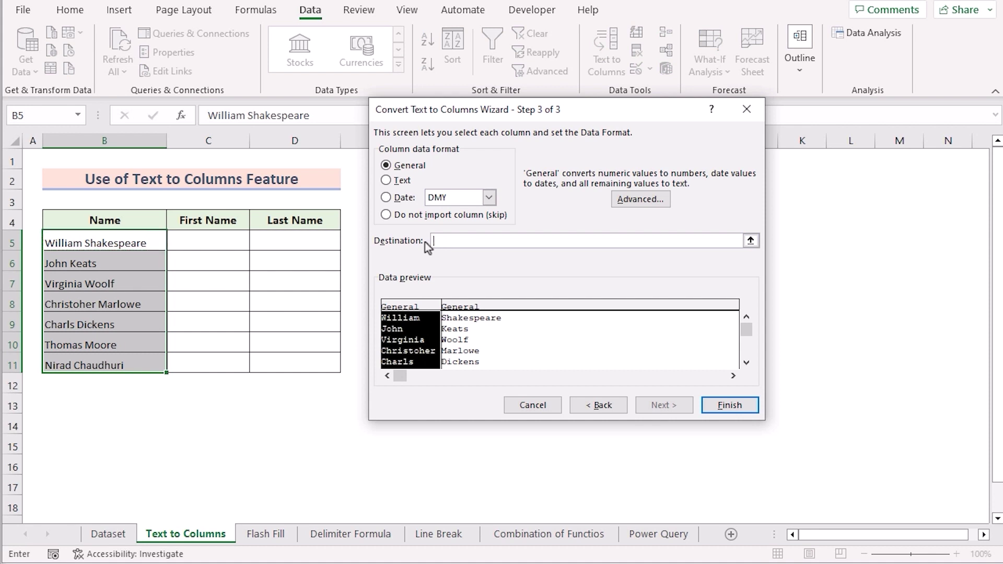
click(204, 243)
drag(203, 243, 271, 351)
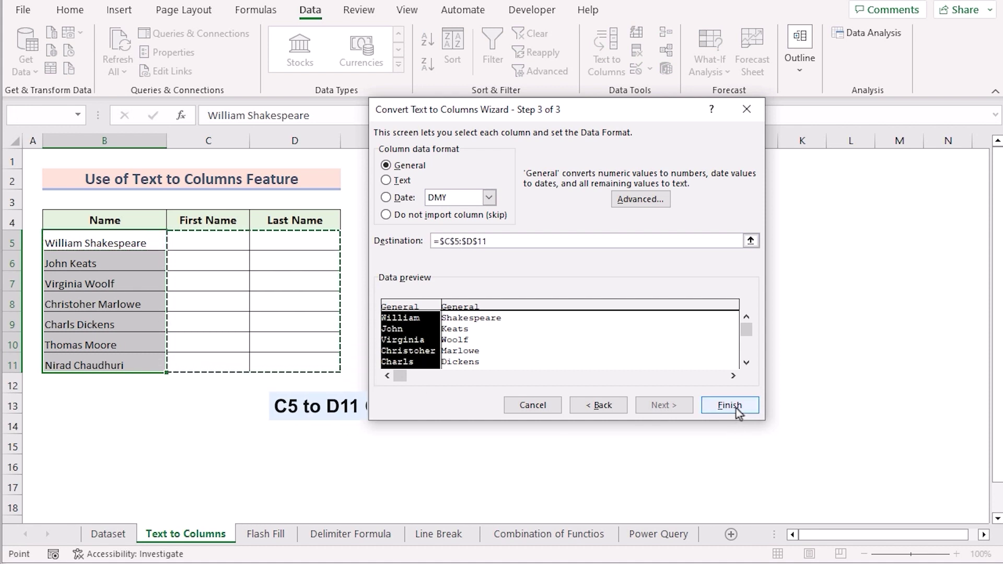
click(751, 405)
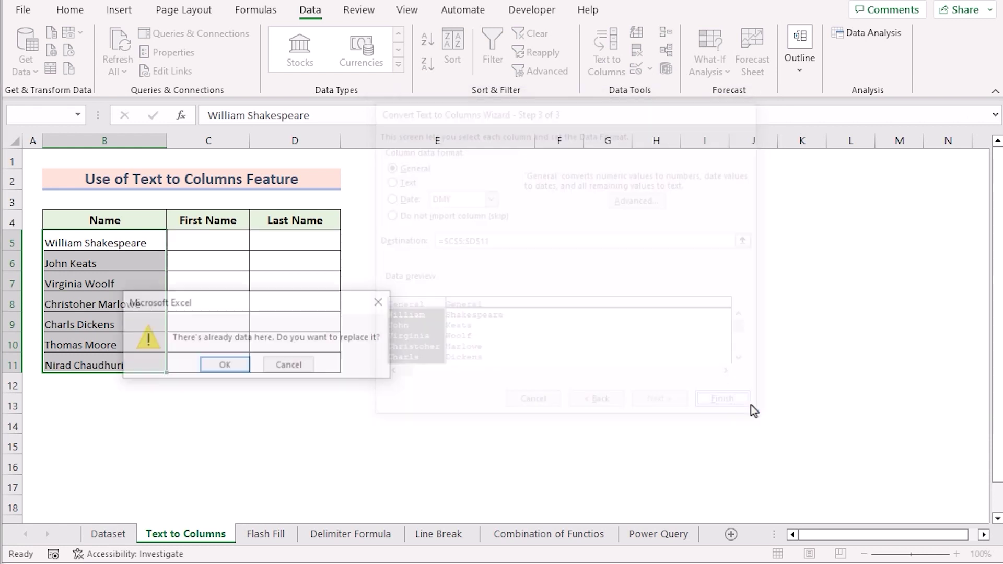
click(244, 366)
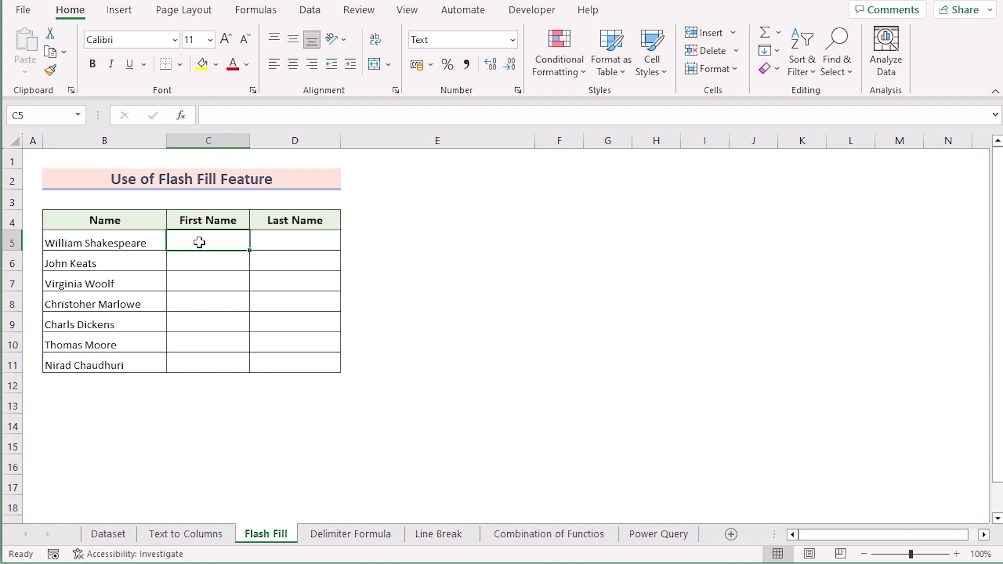
Step: On the Flash Fill sheet, enter William in C5 and John in C6, accepting the suggested first names for the remaining rows
double_click(200, 243)
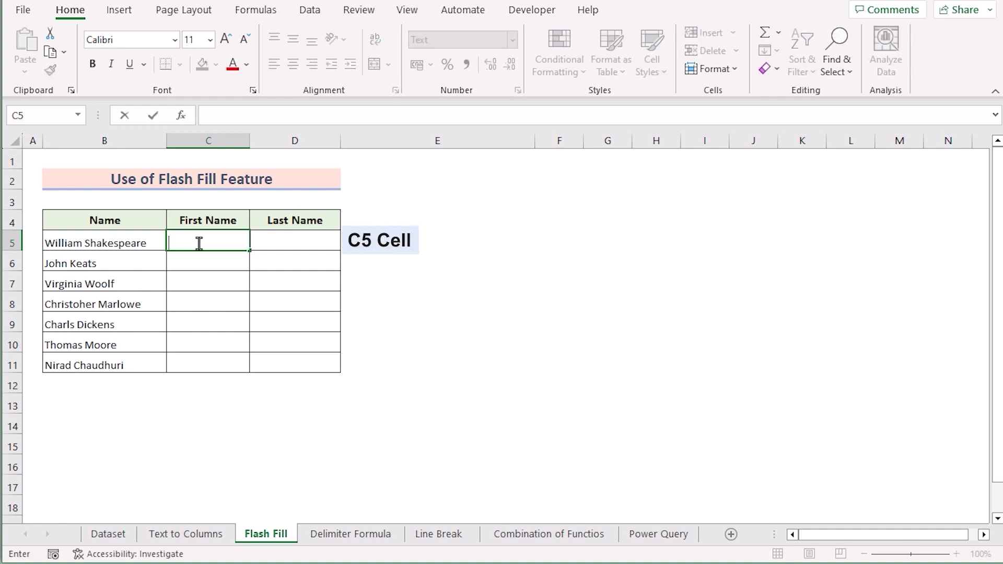
text(Wil)
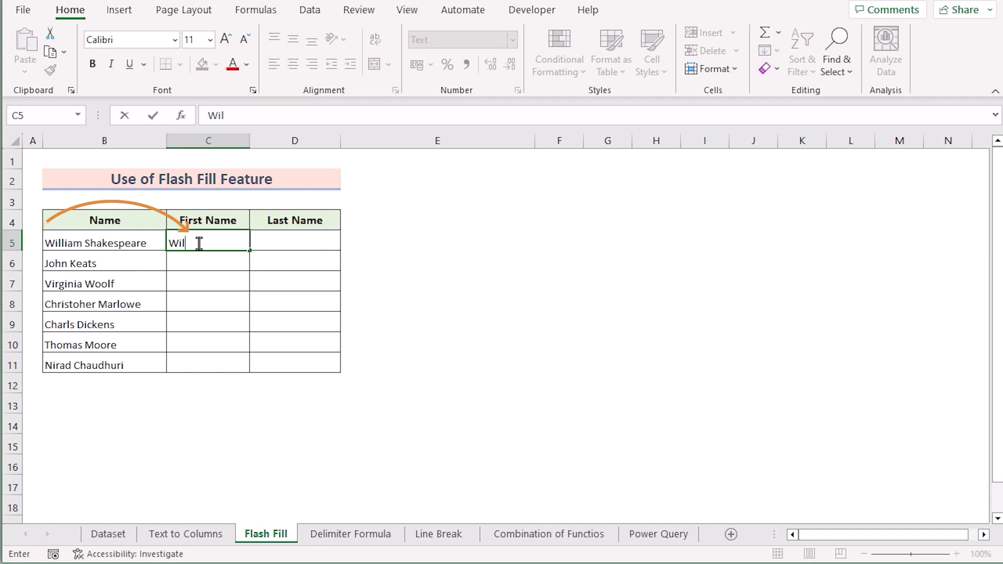
text(liam)
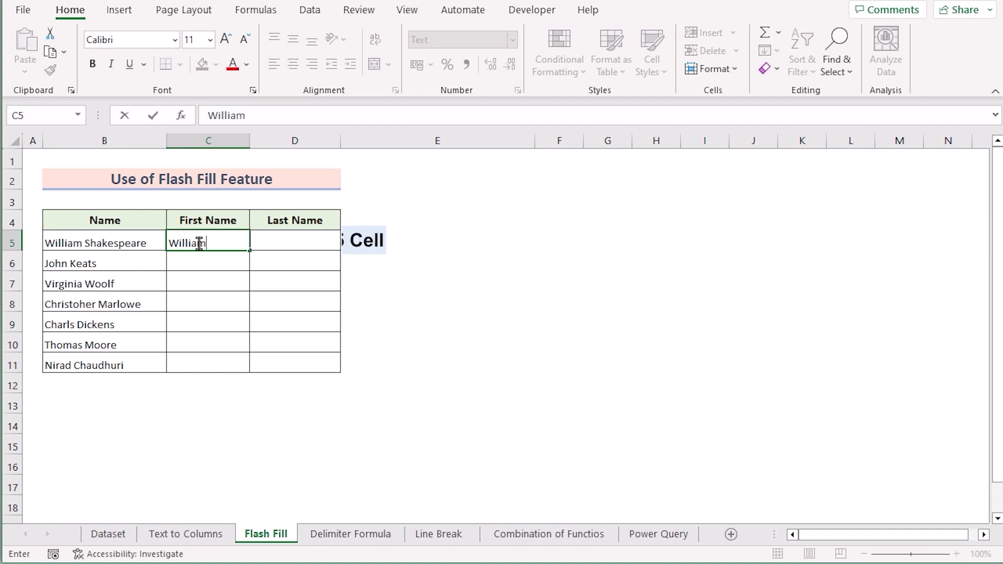
key(Return)
text(John)
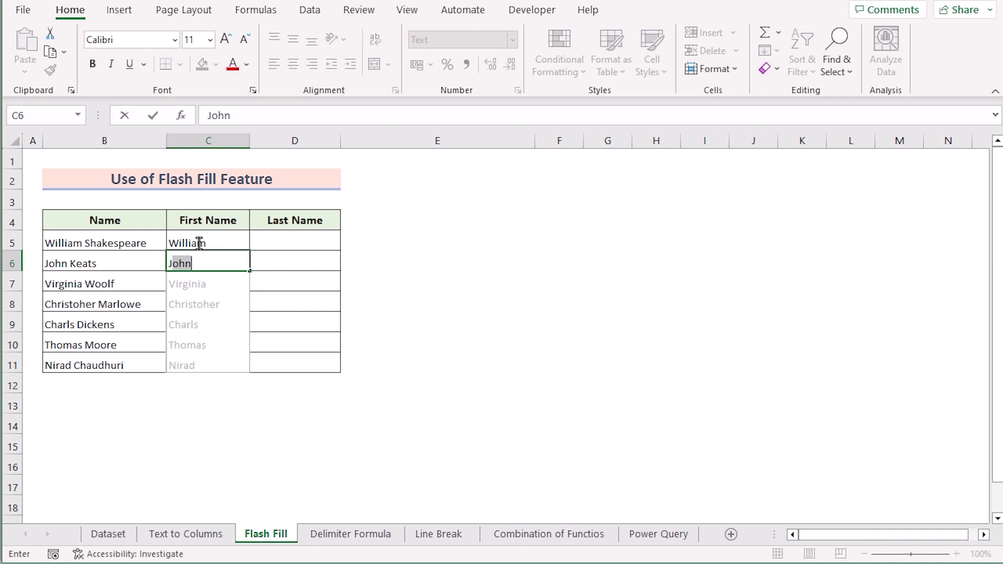
key(Return)
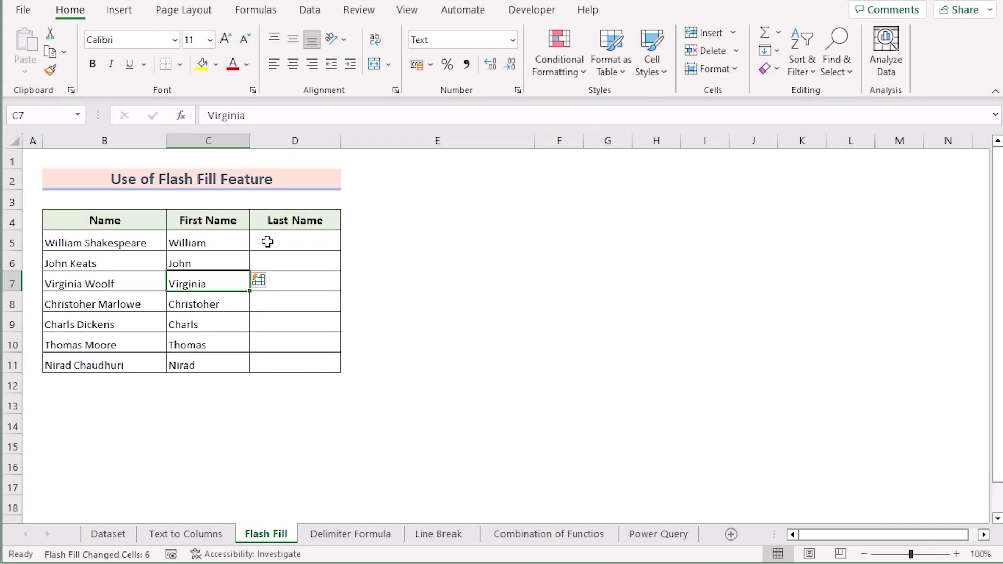
Step: Enter the last names Shakespeare in D5 and Keats in D6 as the pattern examples
click(271, 245)
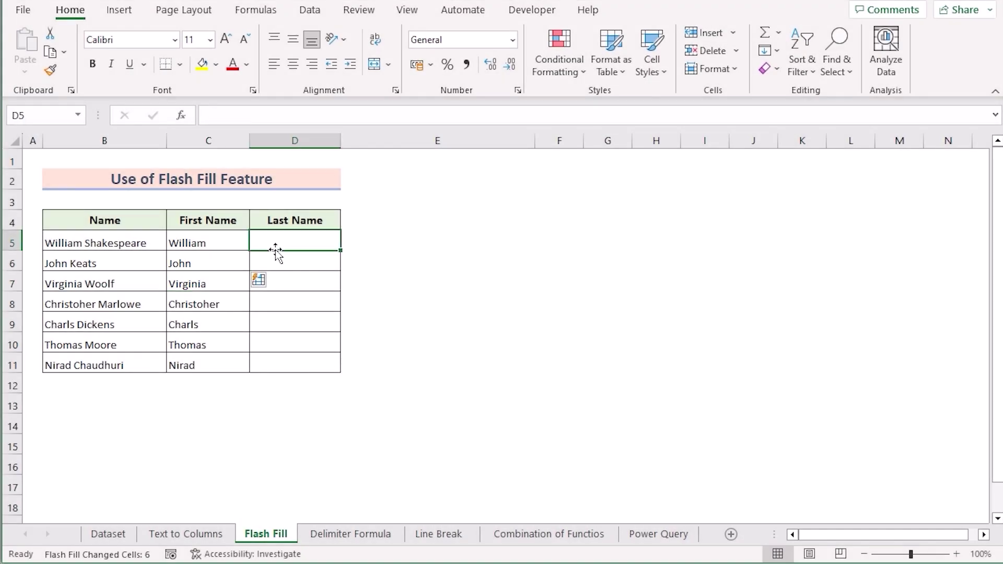
text(Sha)
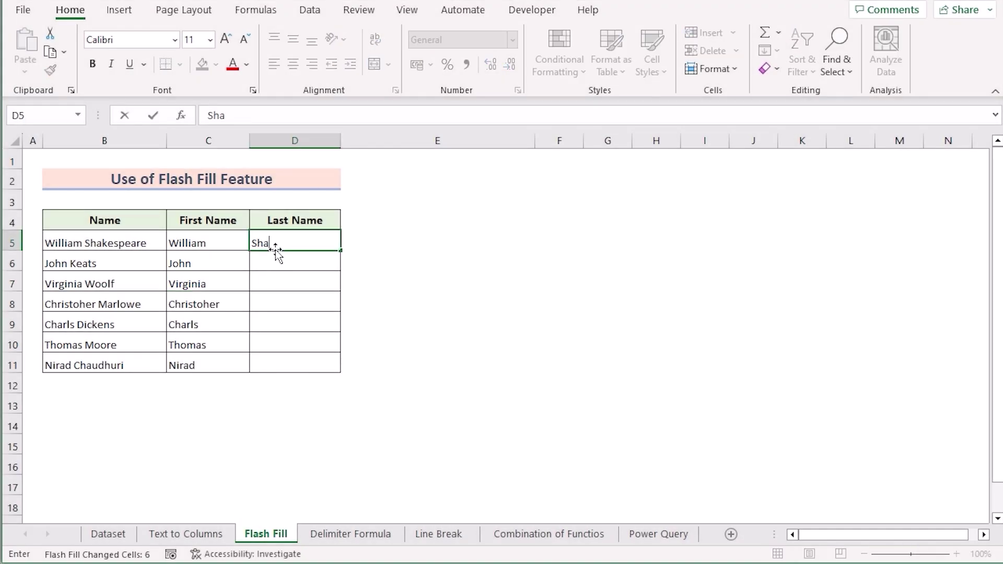
text(kespeare)
key(Return)
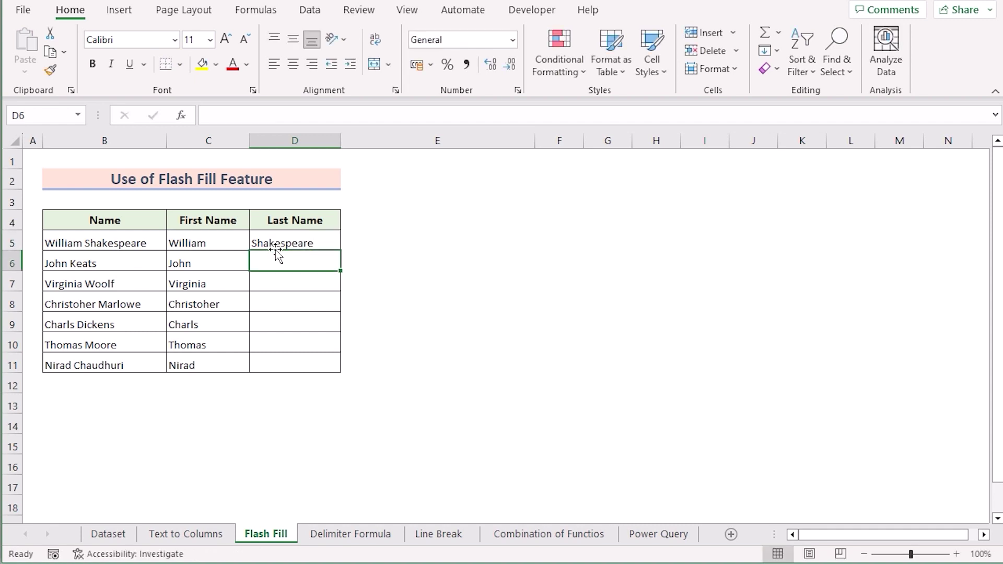
text(Keats)
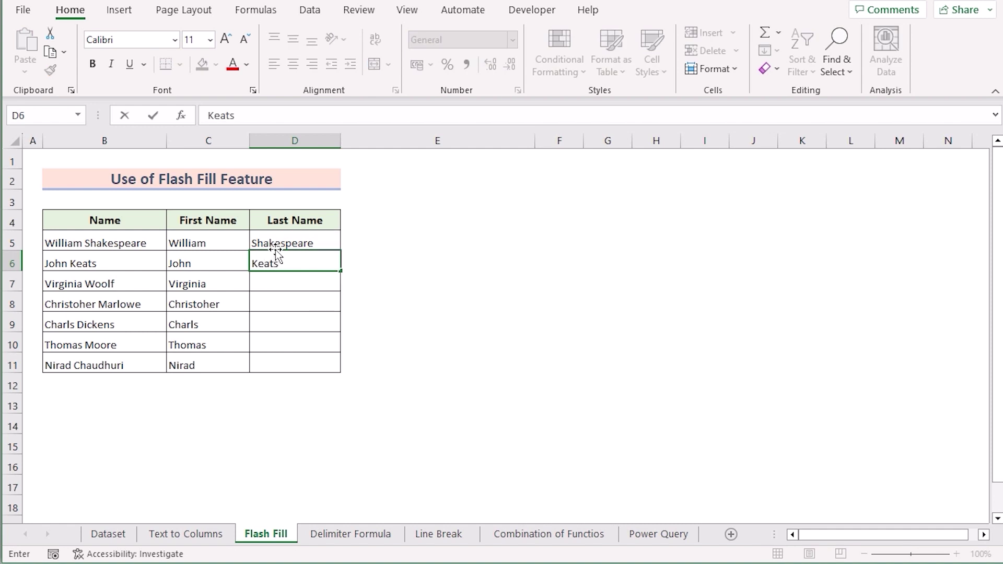
Step: Fill the Last Name column from D5:D6 down to D11 using the Flash Fill option
drag(309, 233, 344, 371)
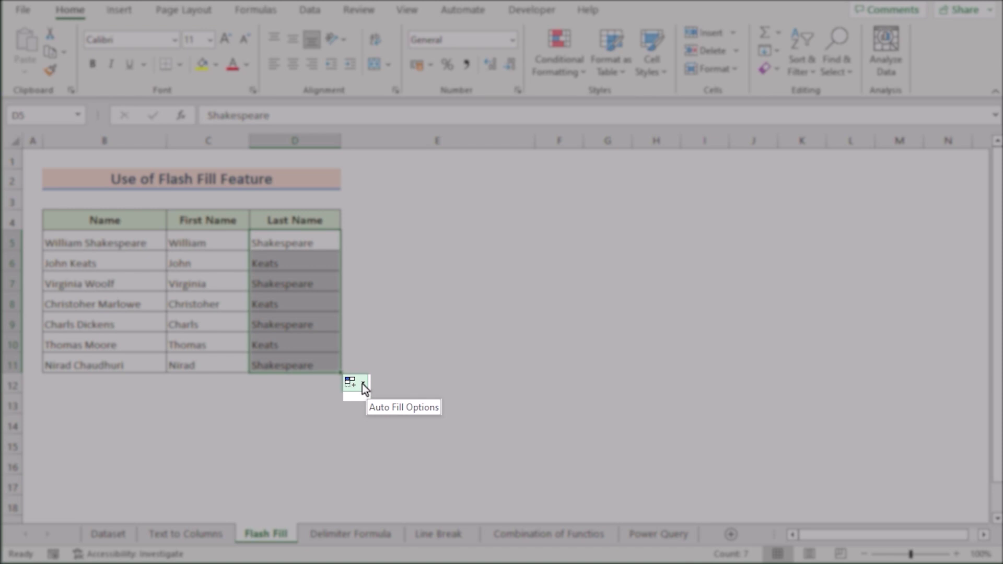
click(362, 384)
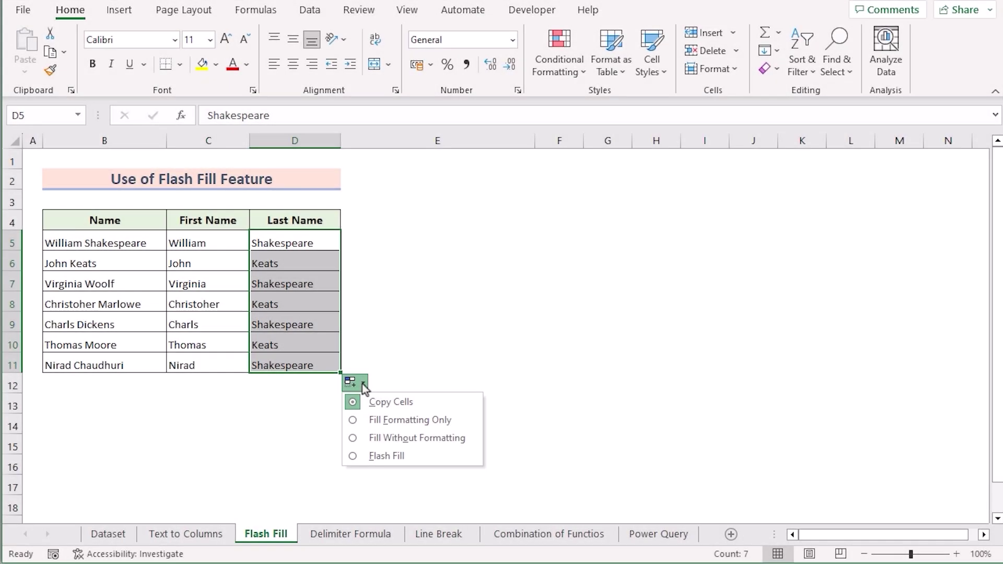
click(412, 455)
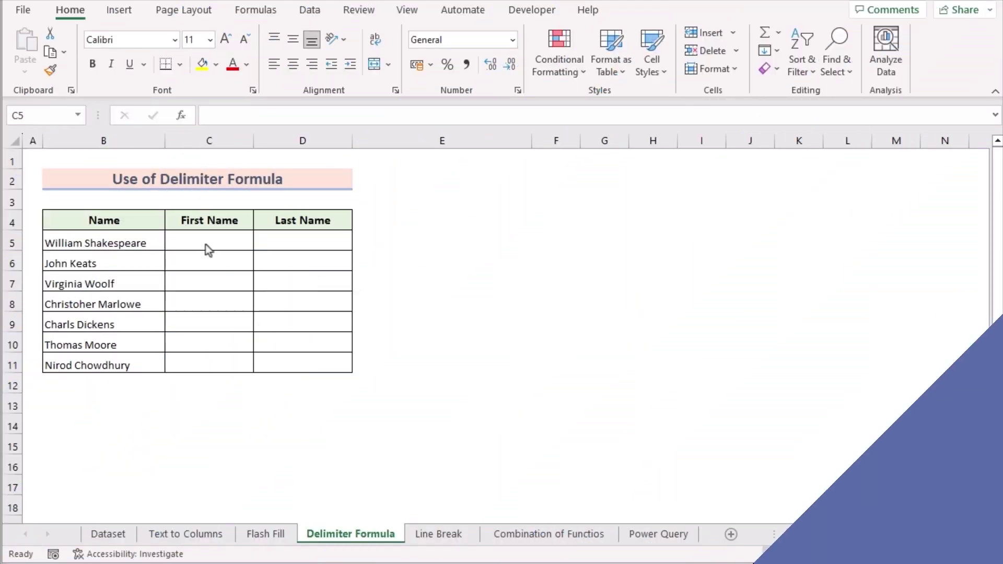
Step: On the Delimiter Formula sheet, enter =LEFT(B5,FIND(" ",B5)-1) in C5 to extract the first name
click(196, 239)
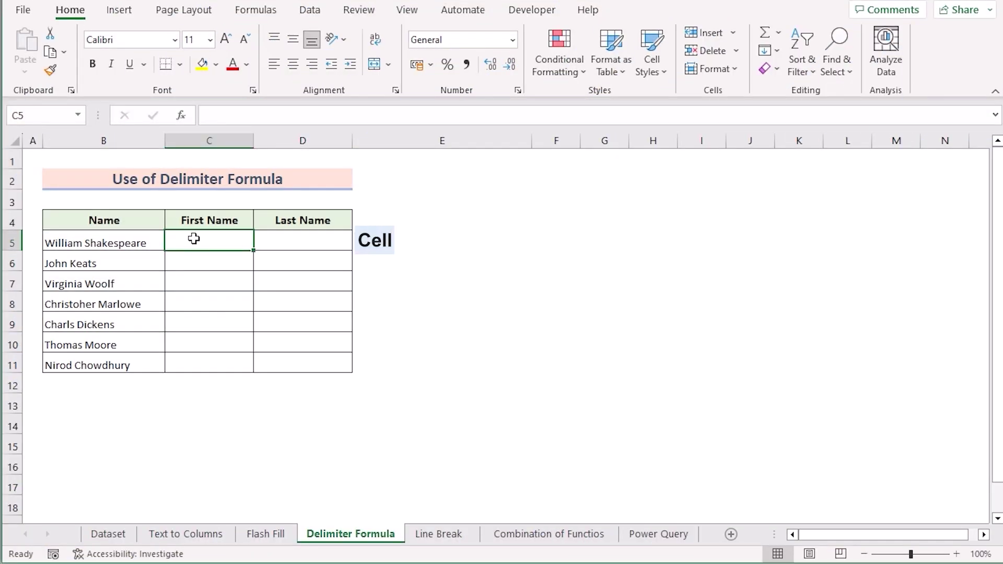
double_click(194, 239)
text(=)
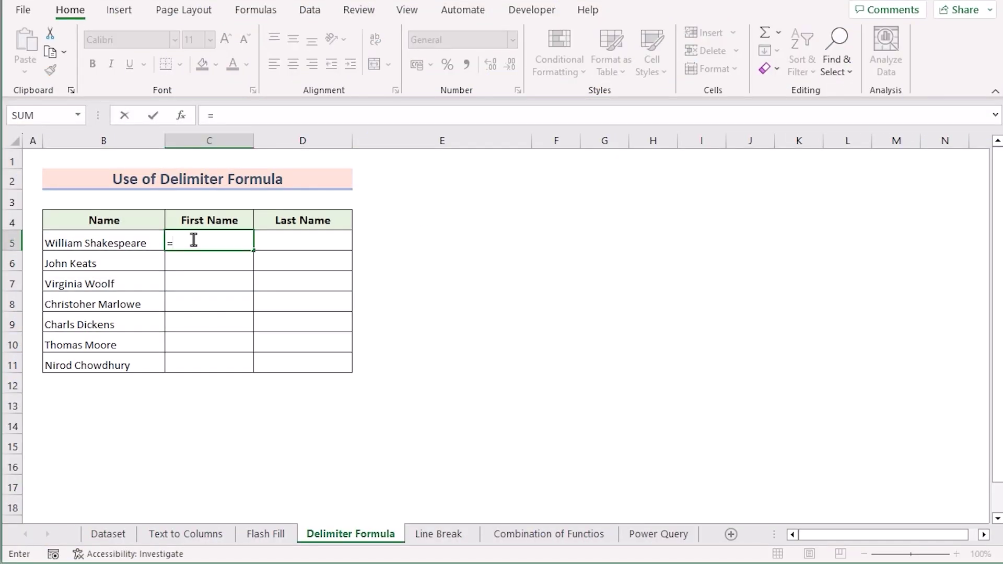
text(LEFT)
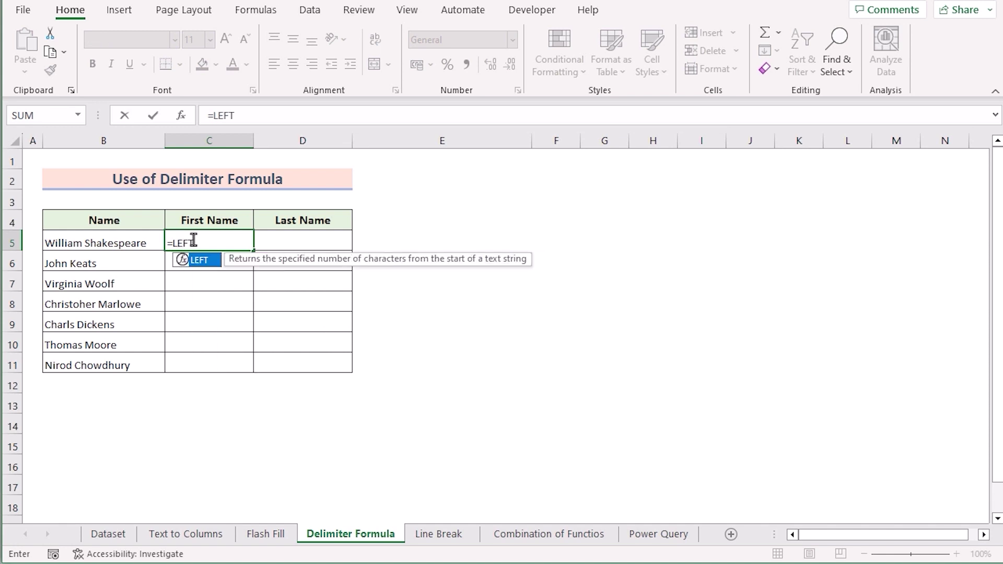
text(()
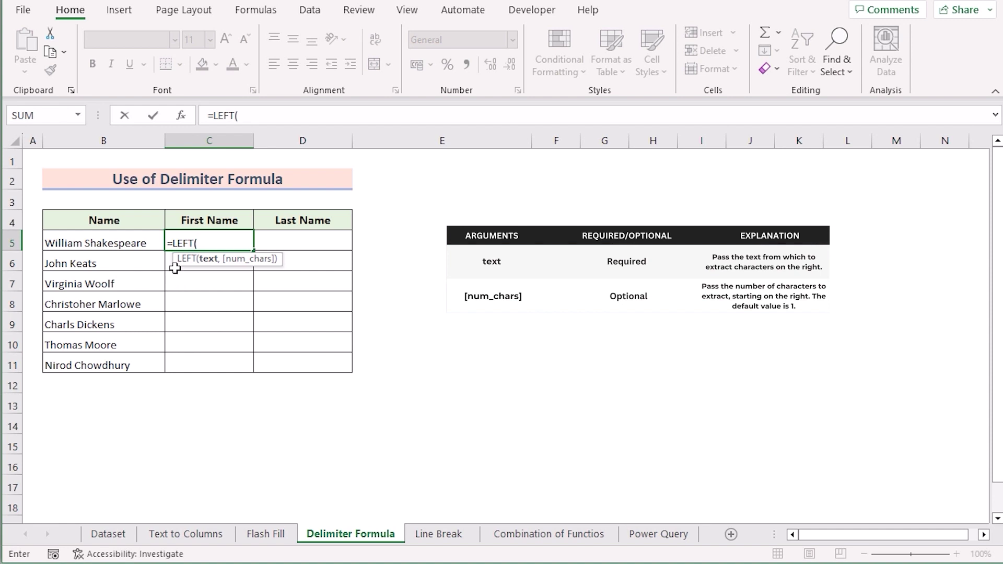
click(115, 242)
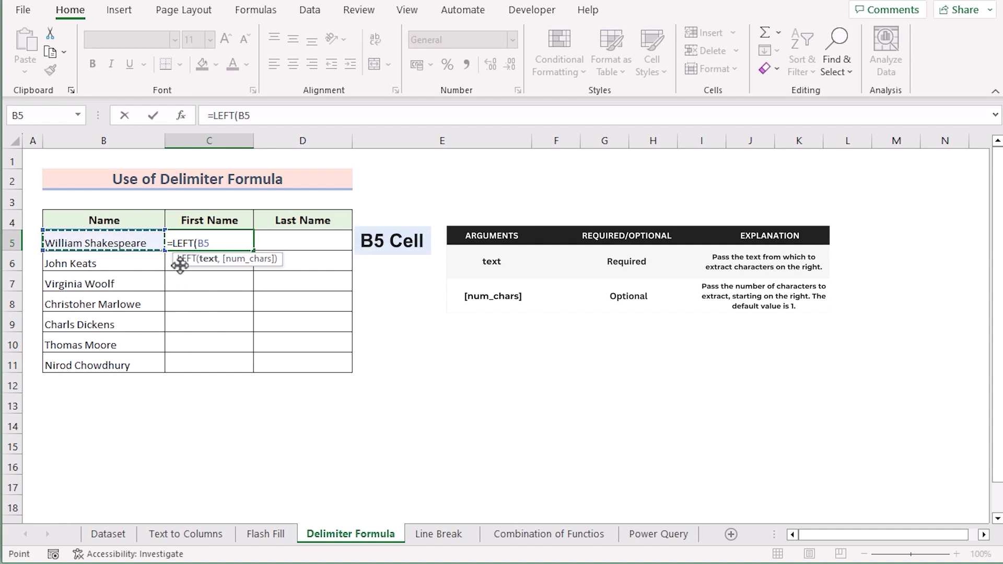
text(,)
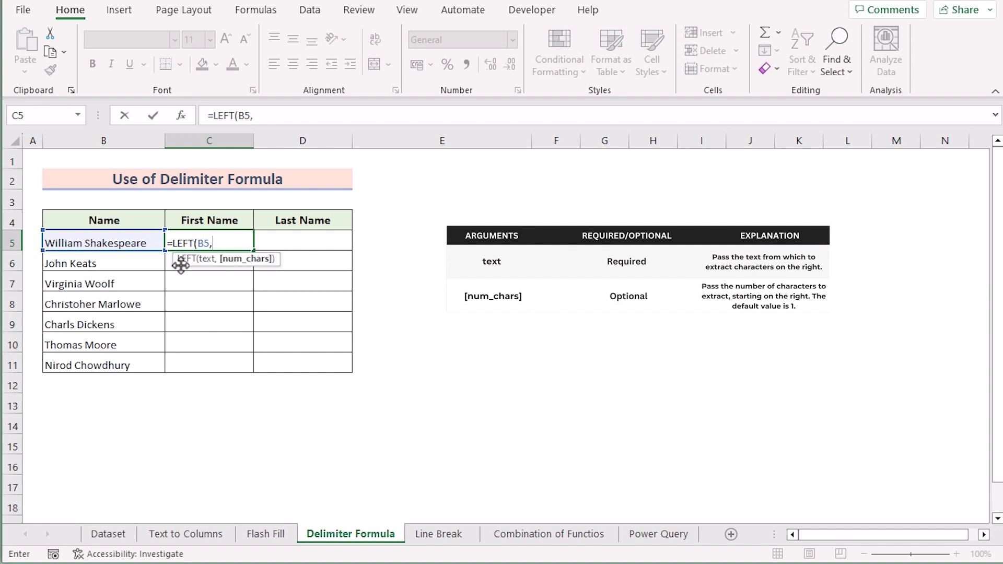
text(FIN)
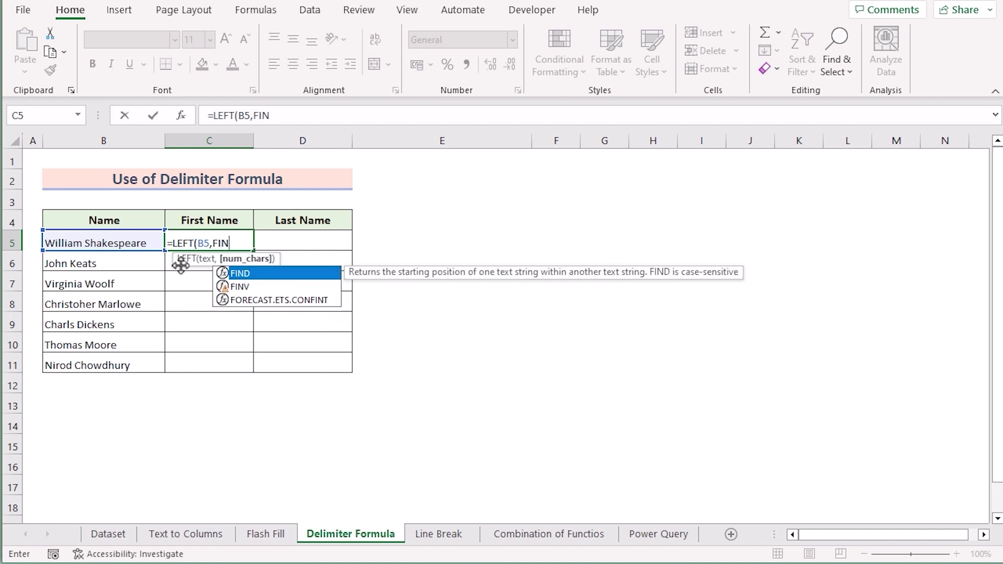
text(D()
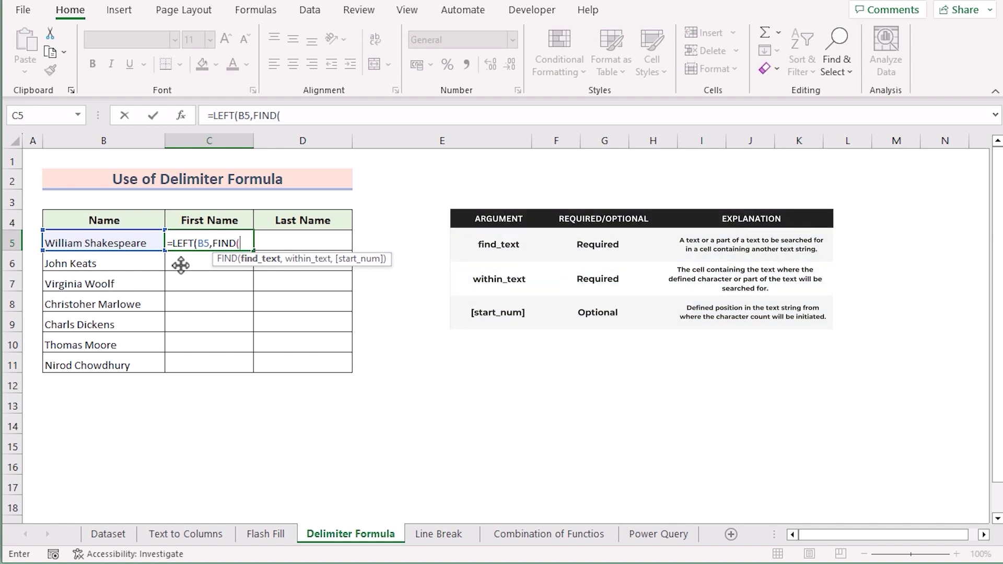
text(" ",)
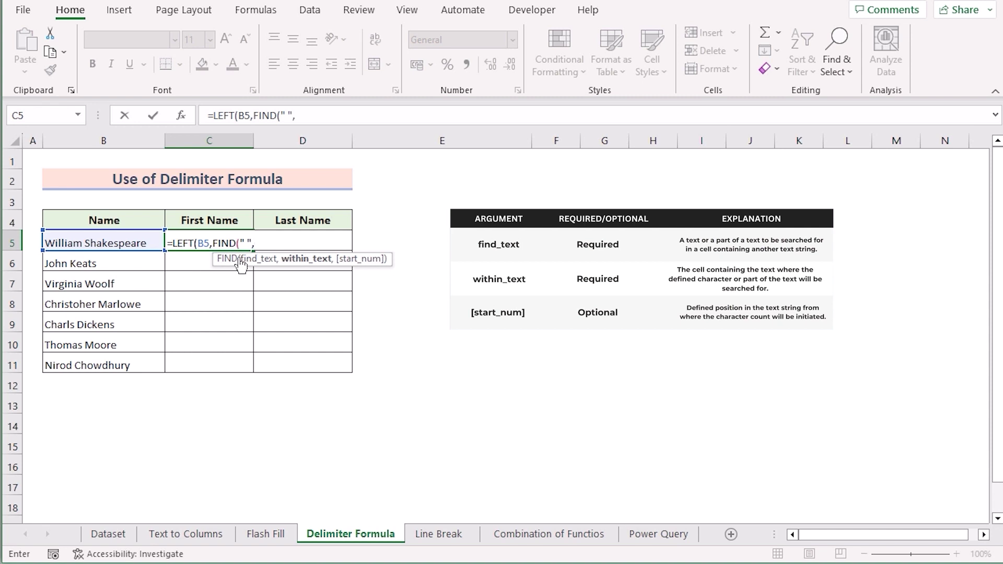
click(106, 242)
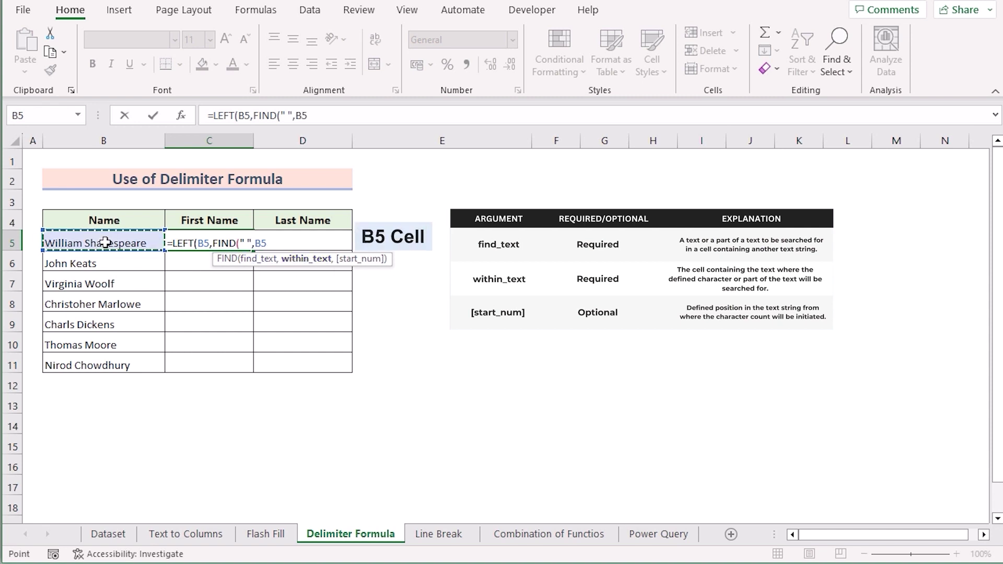
text())
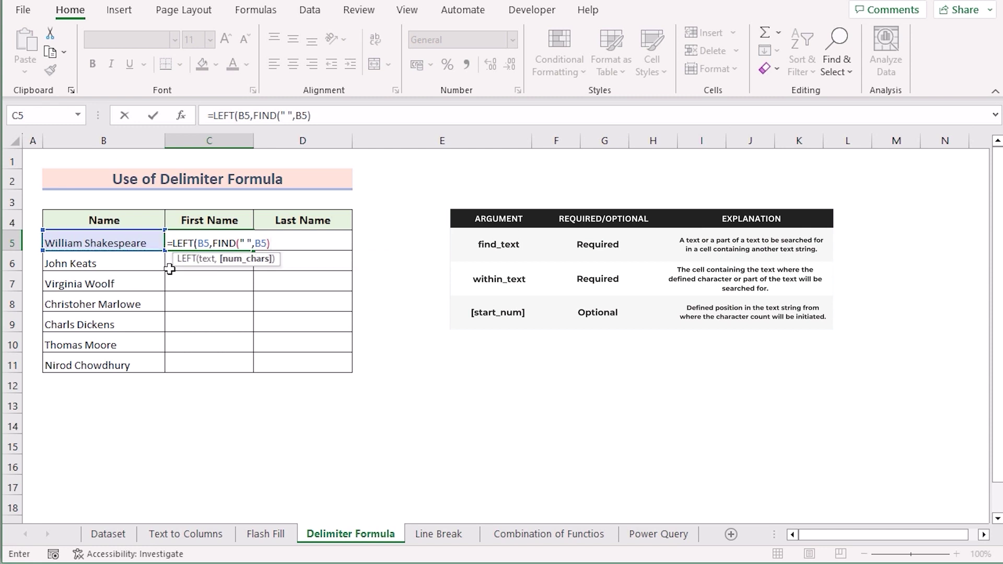
text(-1))
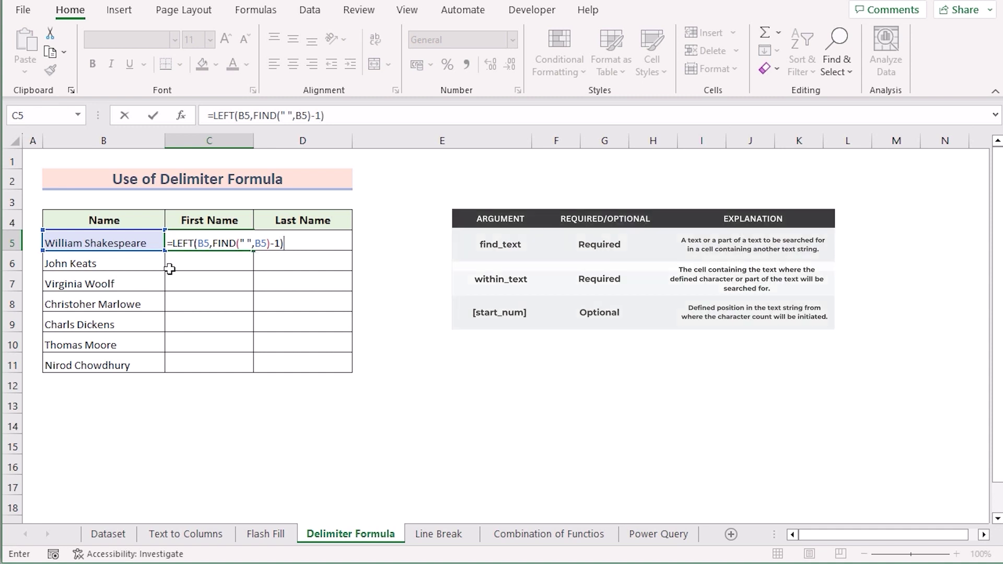
key(Return)
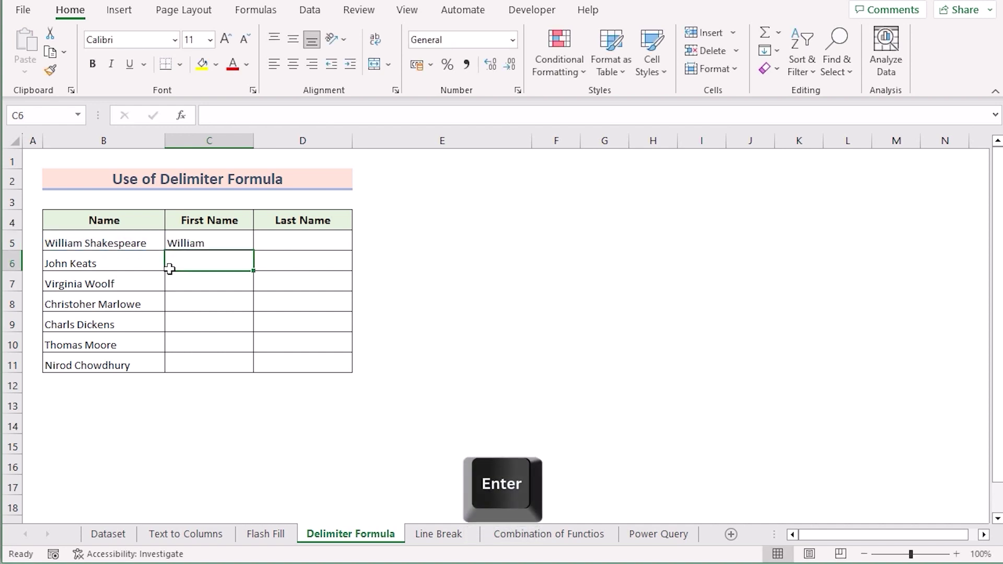
Step: Fill the first-name formula from C5 down through C11
click(198, 243)
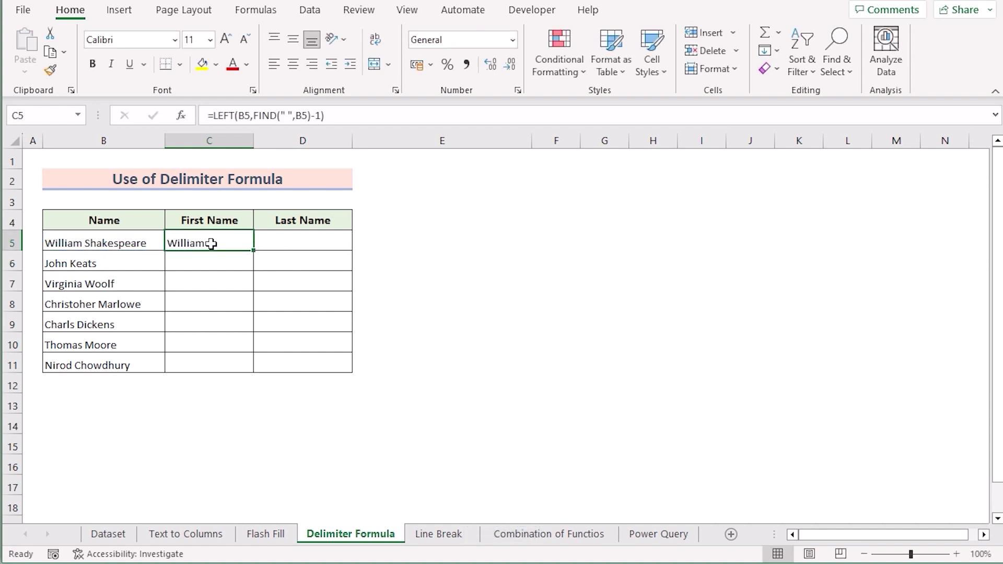
drag(255, 250, 233, 372)
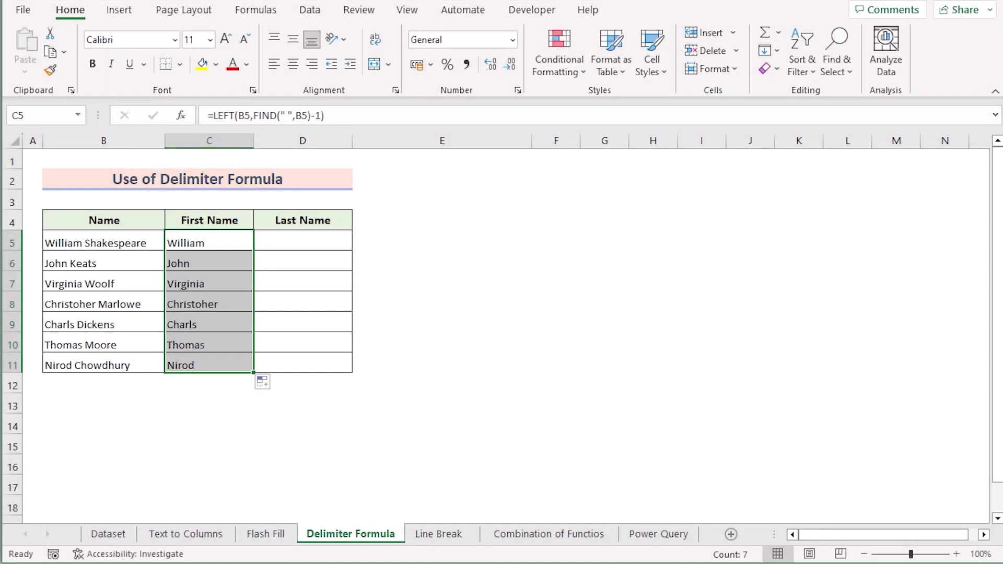
Step: Enter =RIGHT(B5,LEN(B5)-FIND(" ",B5)) in D5 to extract the last name and fill it down through D11
click(302, 243)
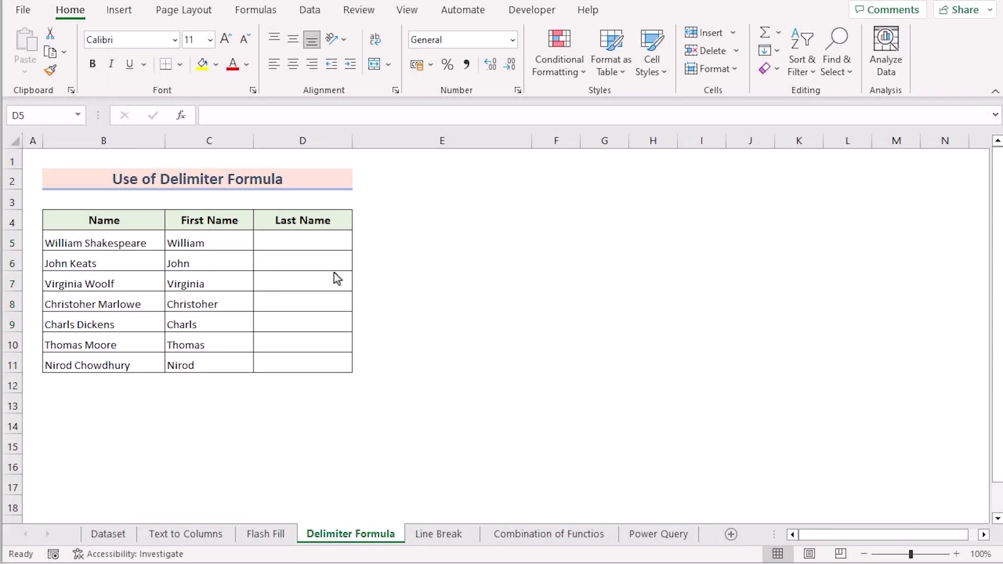
double_click(290, 244)
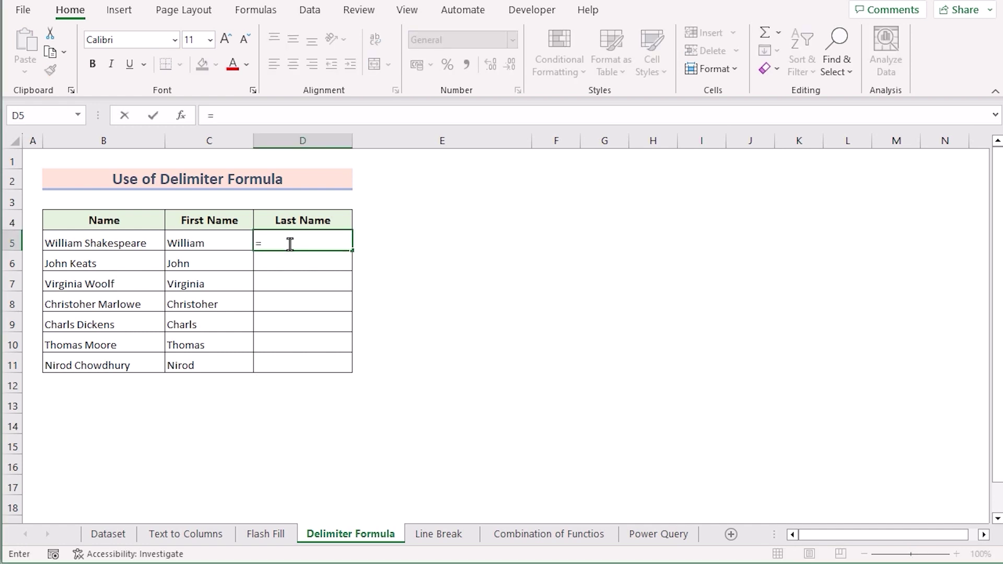
text(=RIGHT()
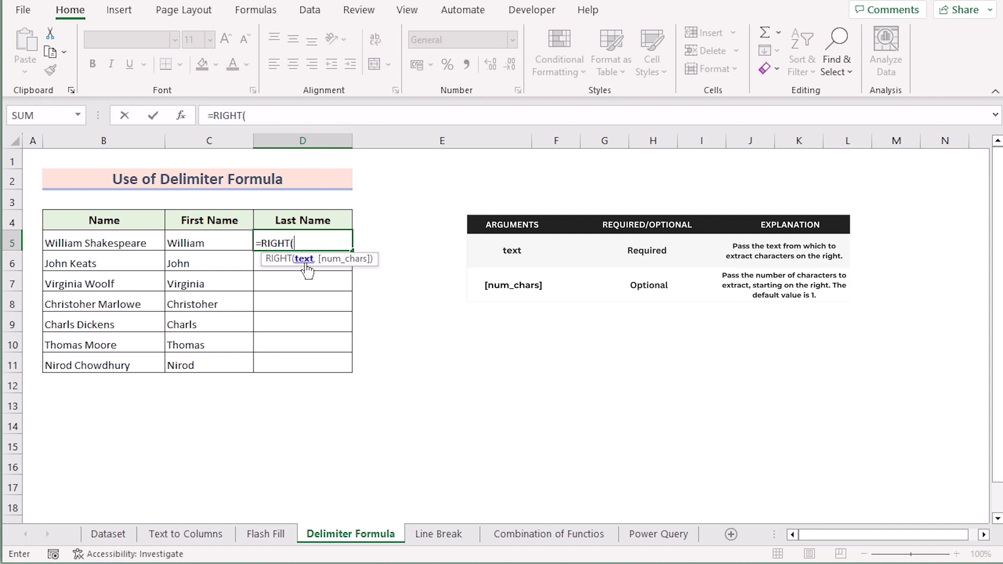
click(140, 243)
text(,)
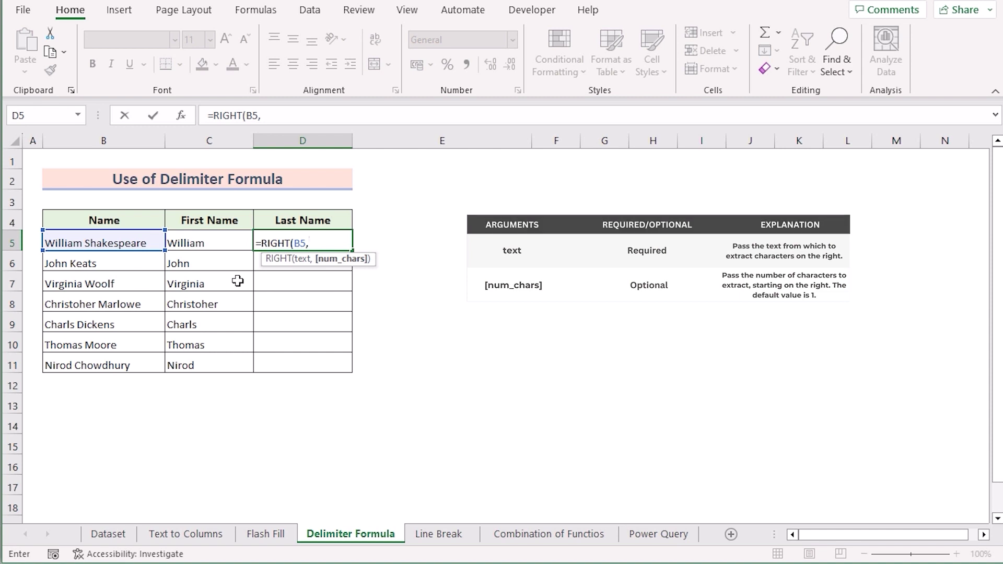
text(LEN)
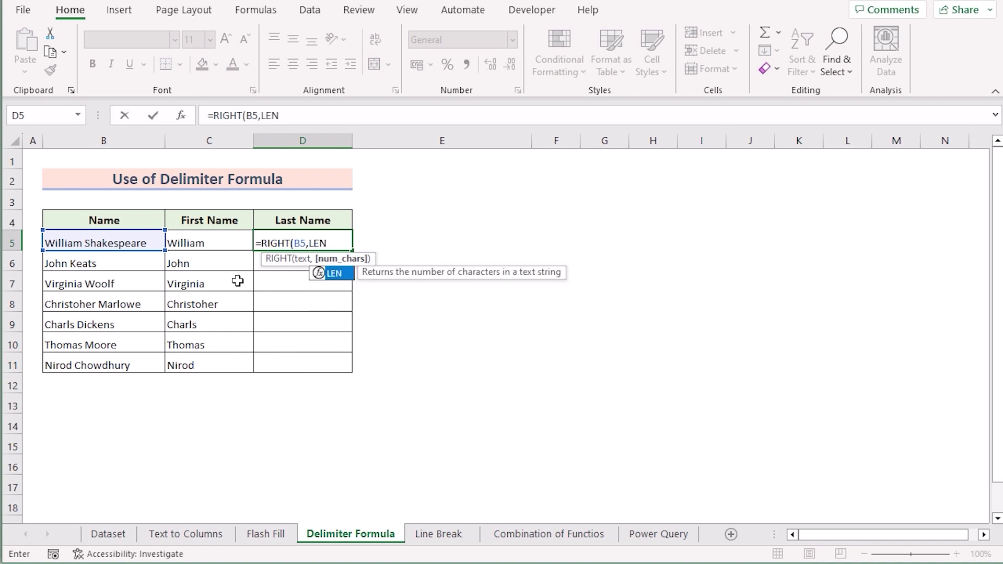
text(()
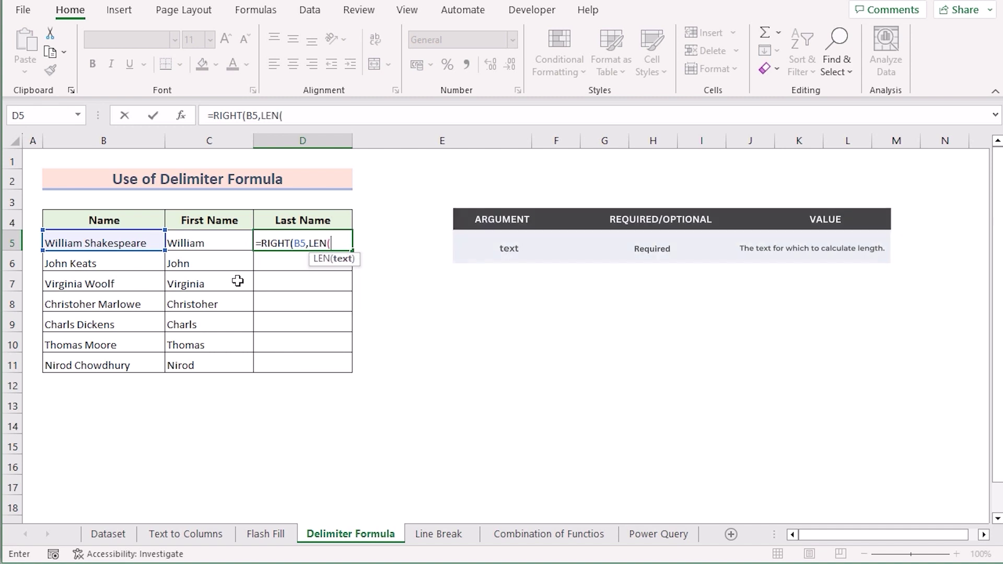
click(120, 240)
text())
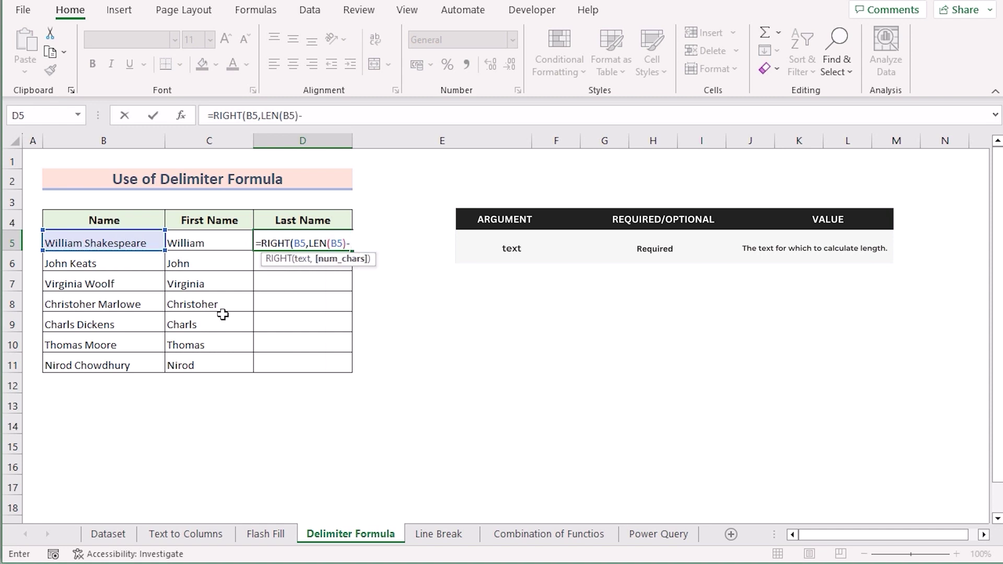
text(-FI)
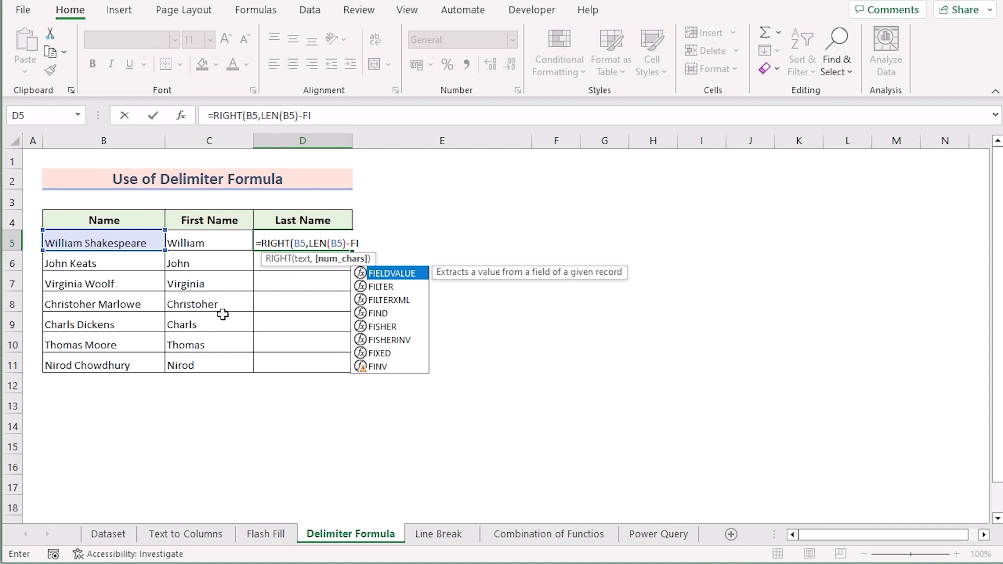
text(ND()
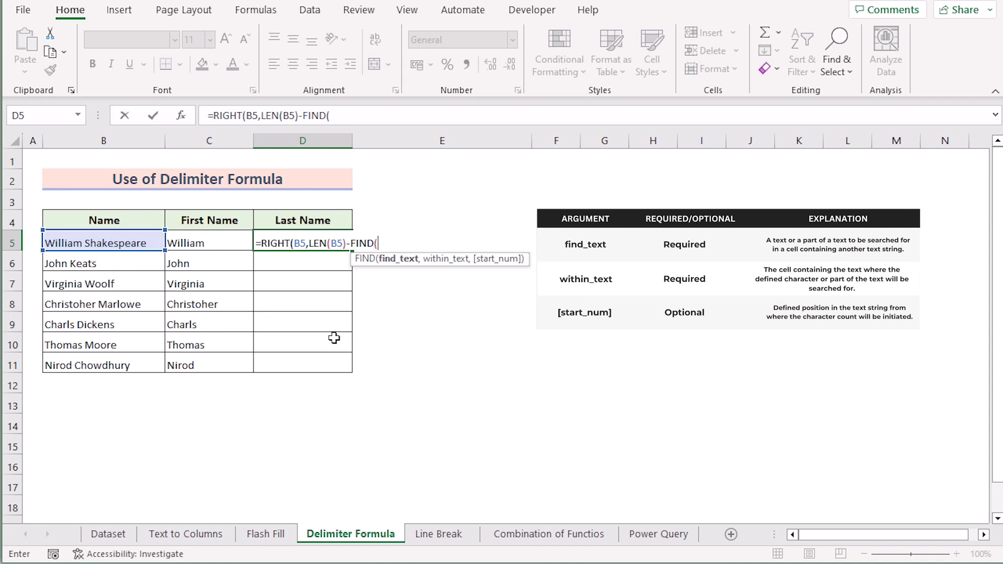
text(",)
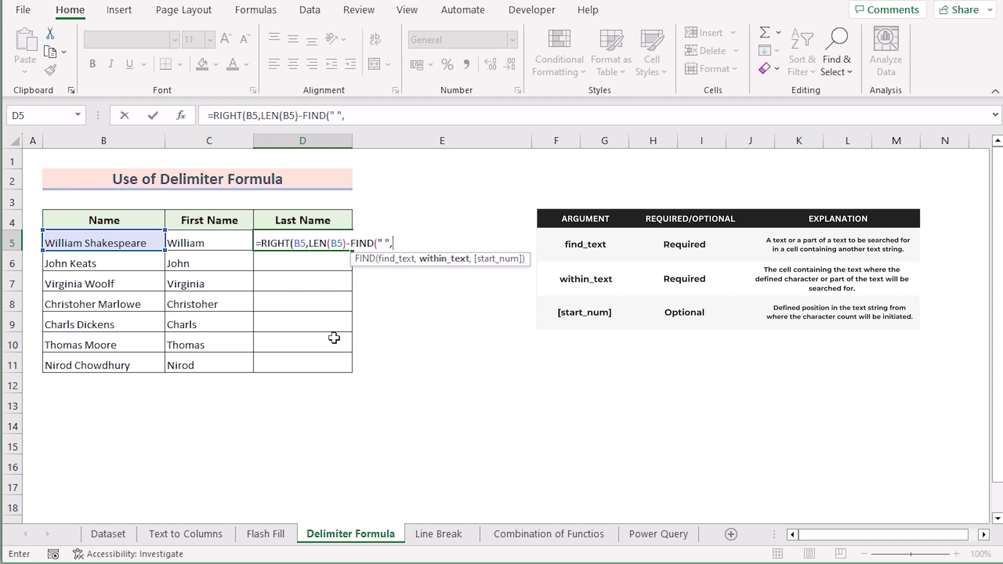
click(137, 238)
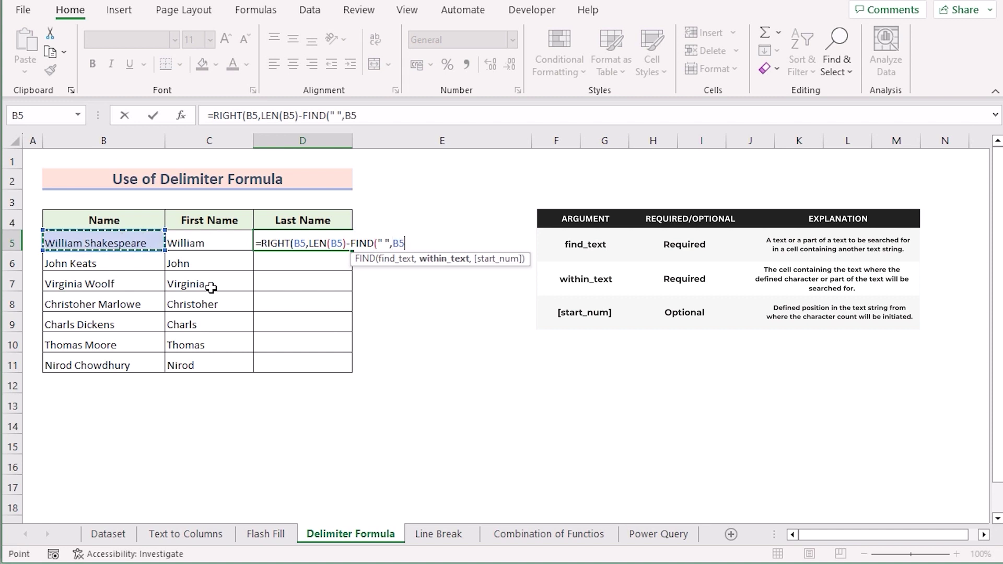
text()))
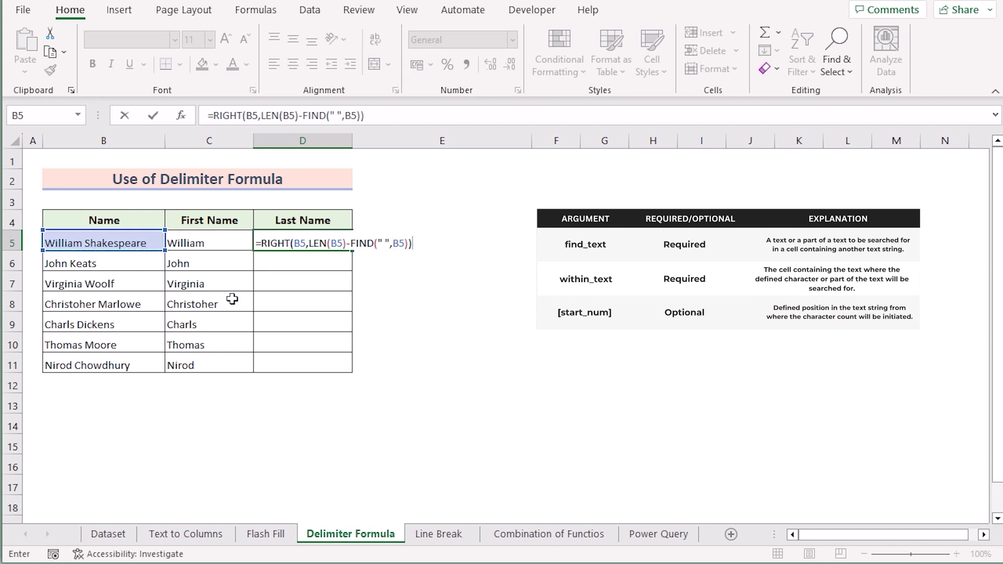
key(Return)
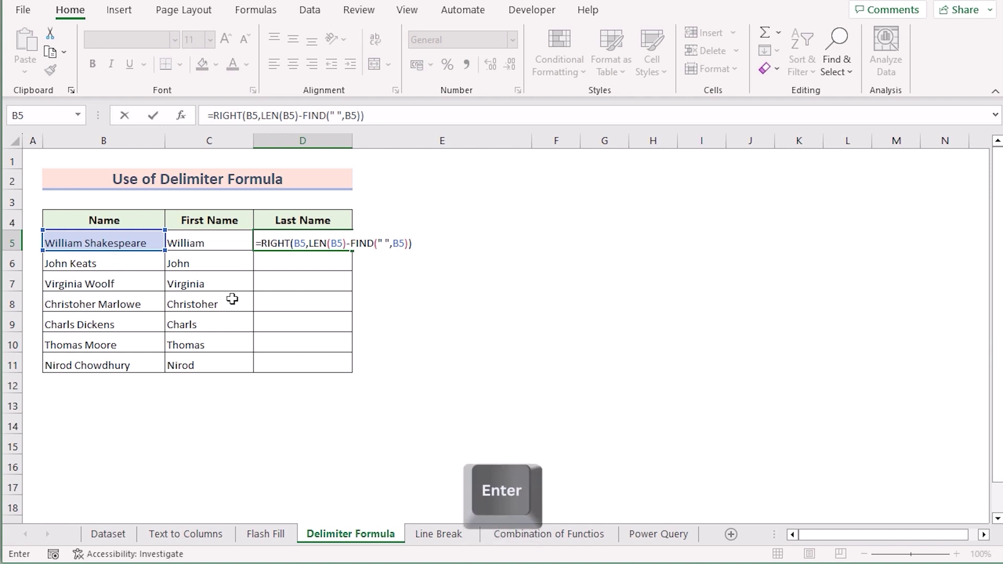
click(317, 243)
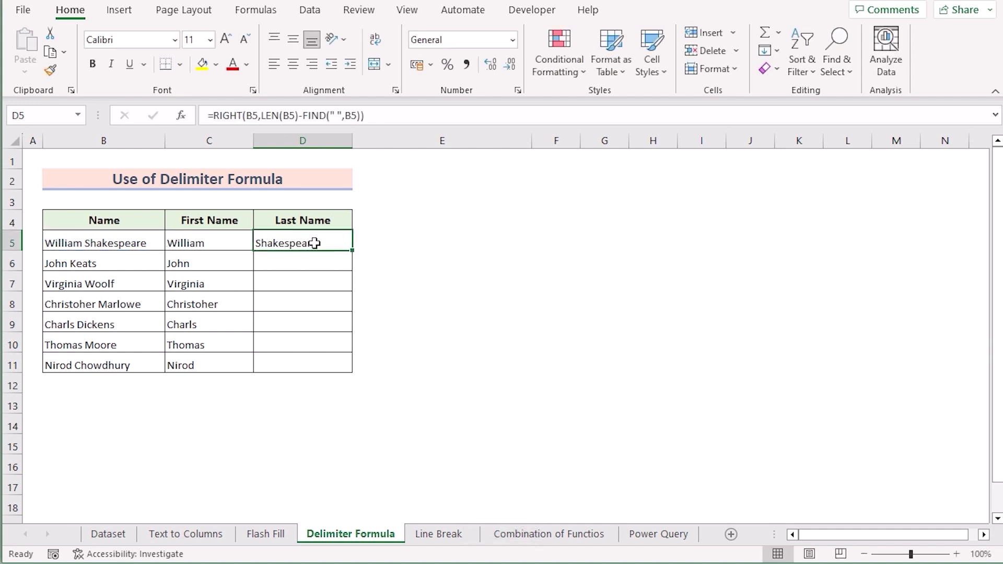
drag(354, 252, 344, 374)
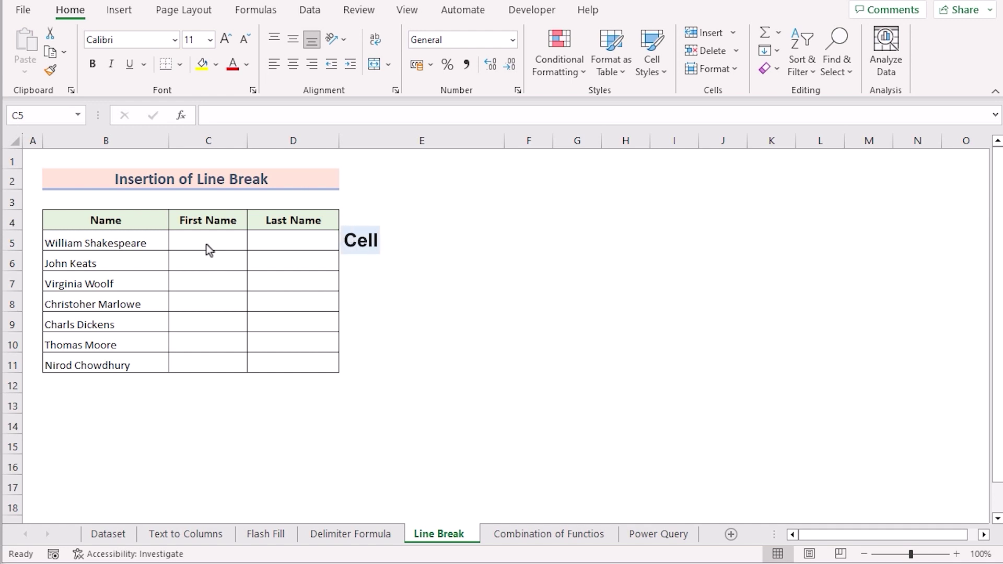
Step: On the Line Break sheet, enter =LEFT(B5,SEARCH(CHAR(10),B5,1)) in C5 and fill it down through C11
click(206, 245)
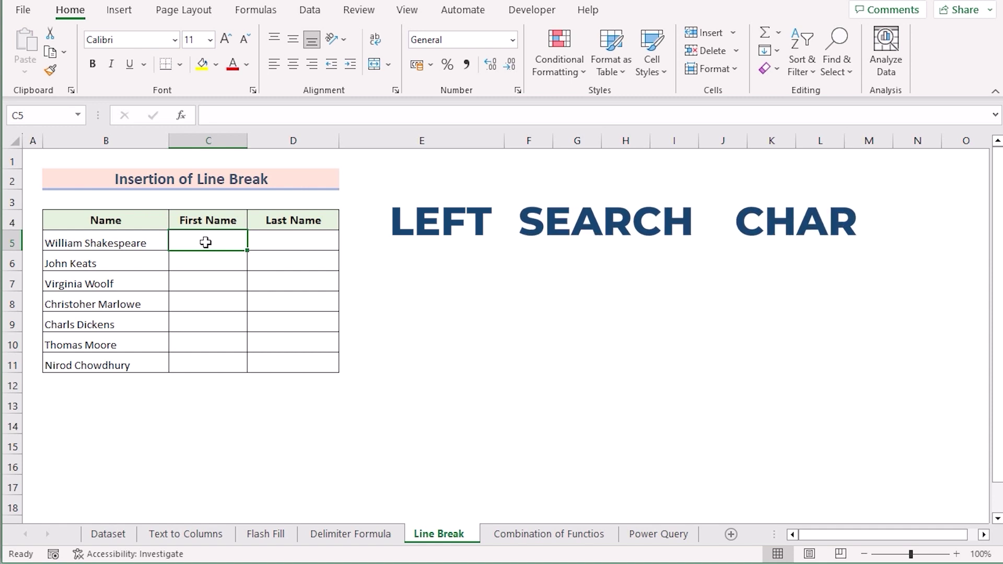
double_click(206, 243)
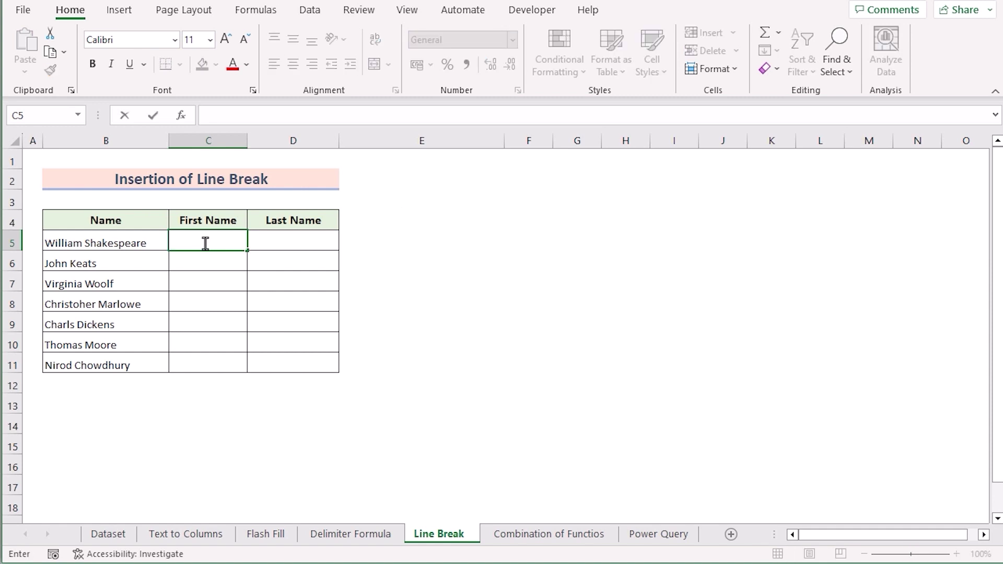
text(=LEFT()
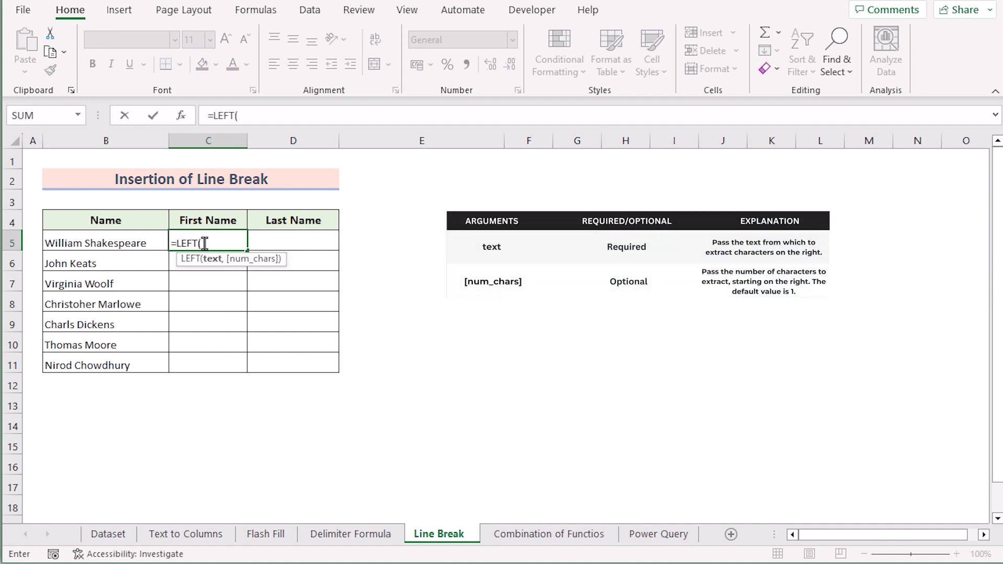
click(76, 241)
text(,)
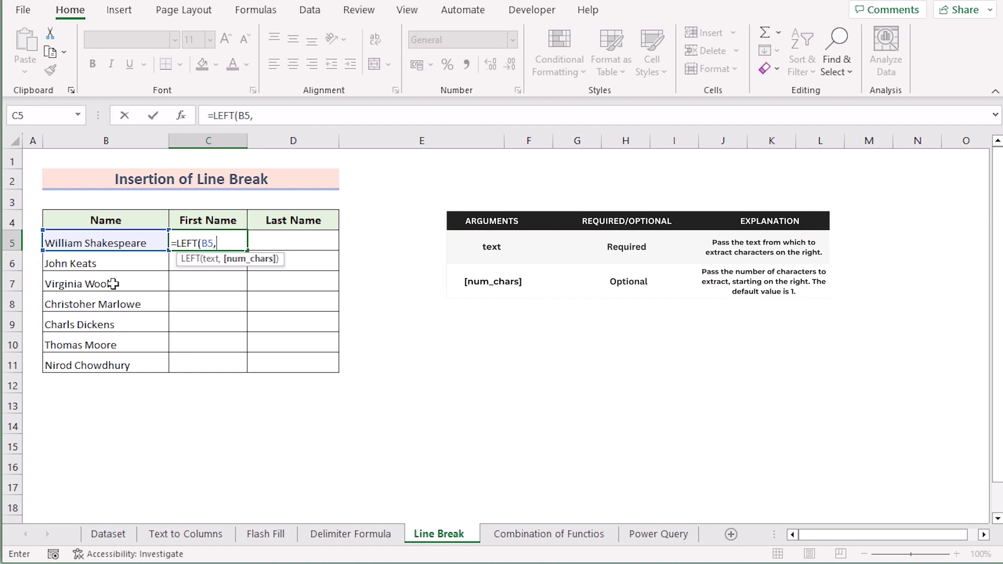
text(SearcH)
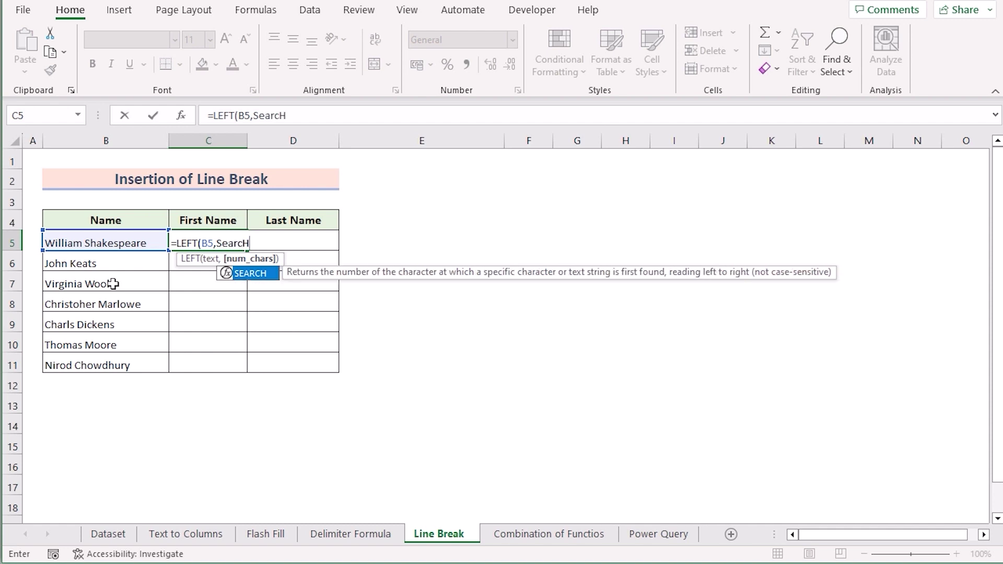
double_click(264, 277)
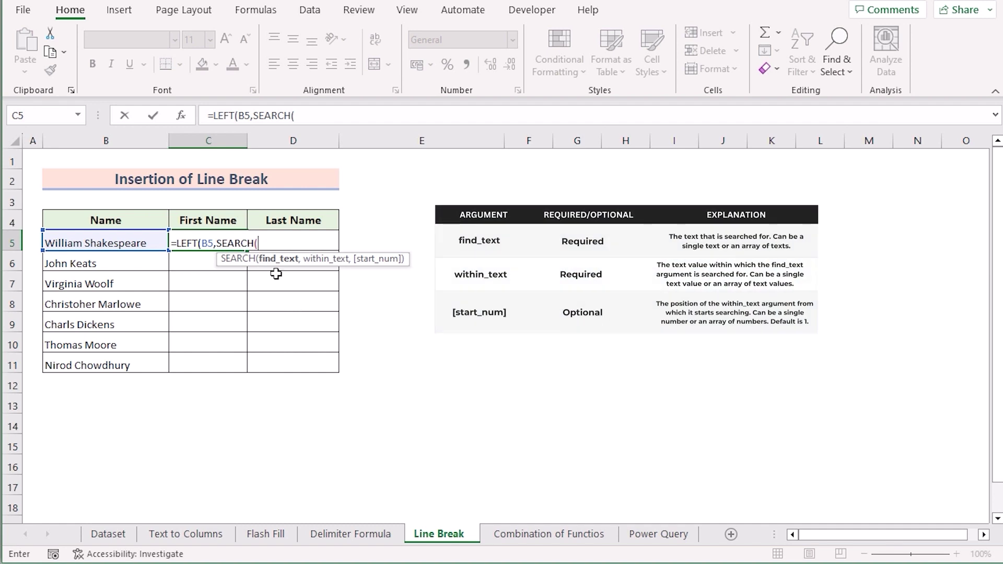
text(CHAR)
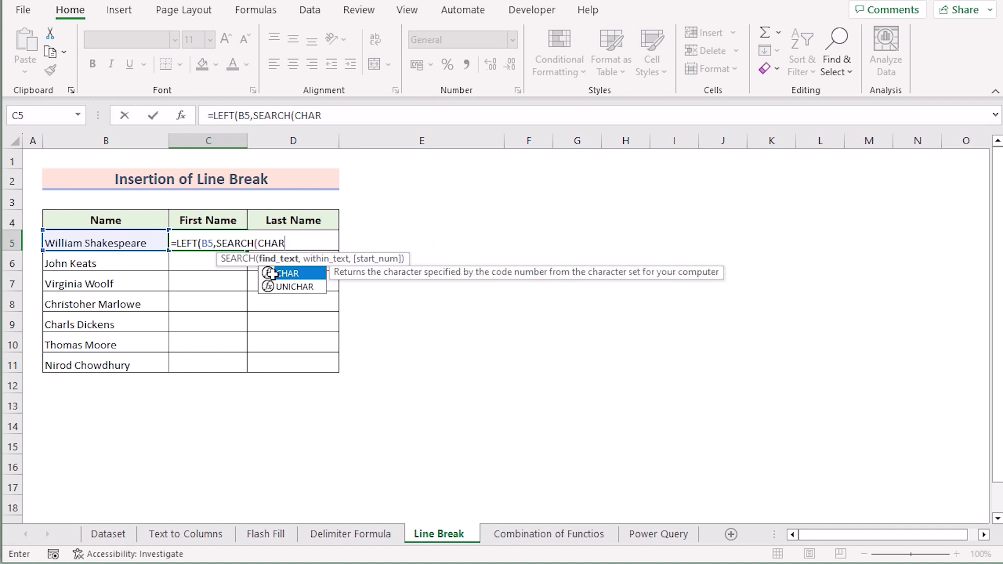
text((10)
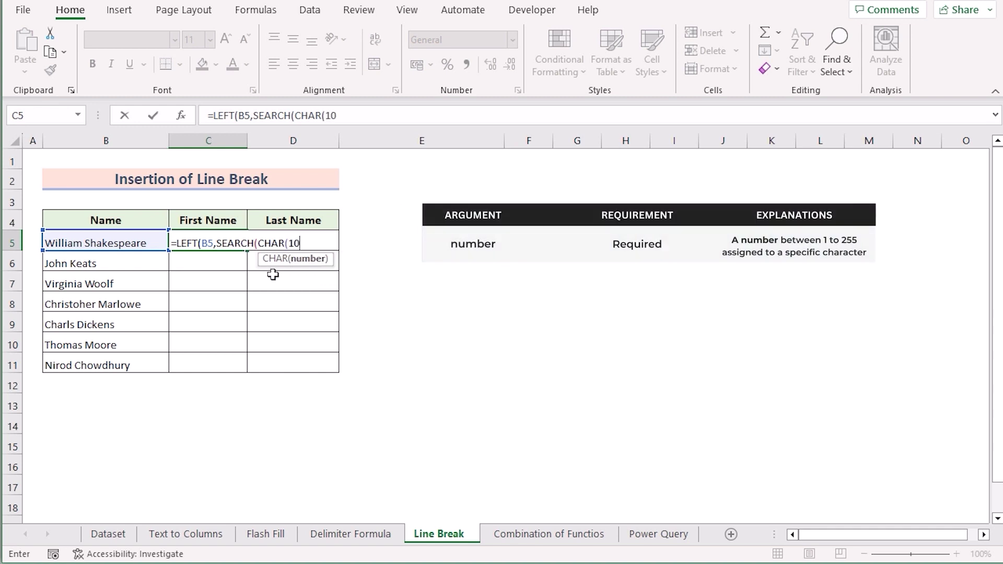
text(),)
click(127, 239)
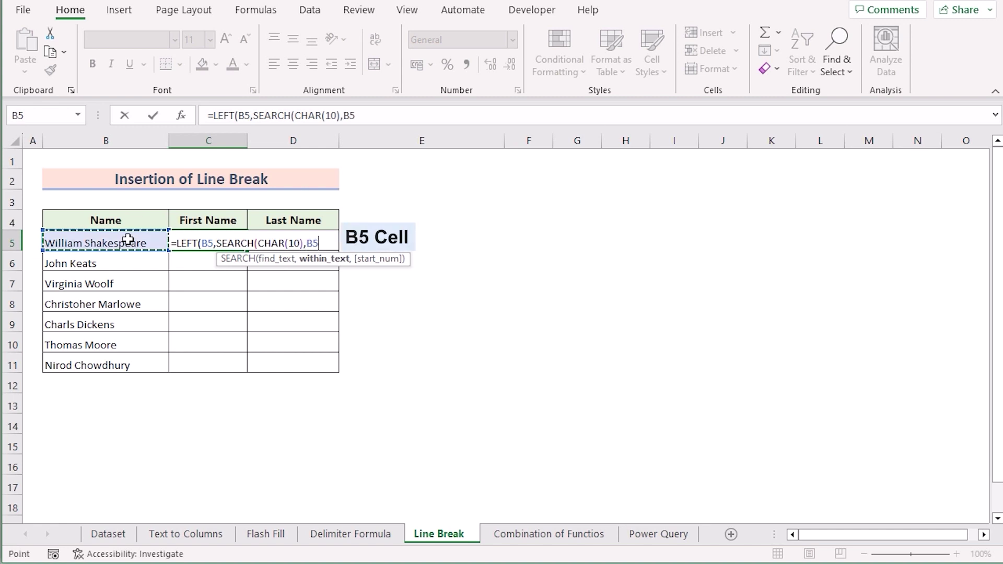
text(,1))
key(Return)
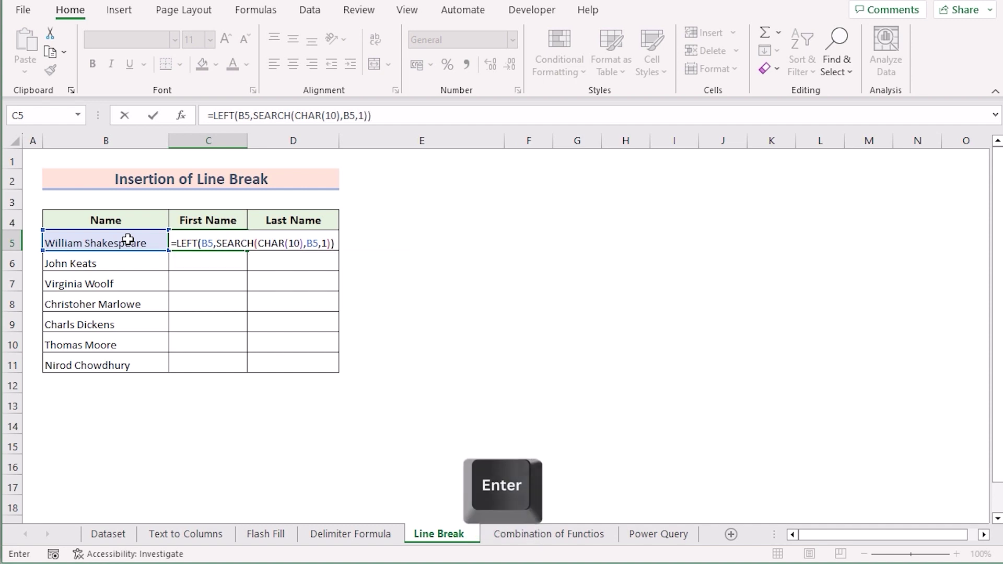
click(202, 245)
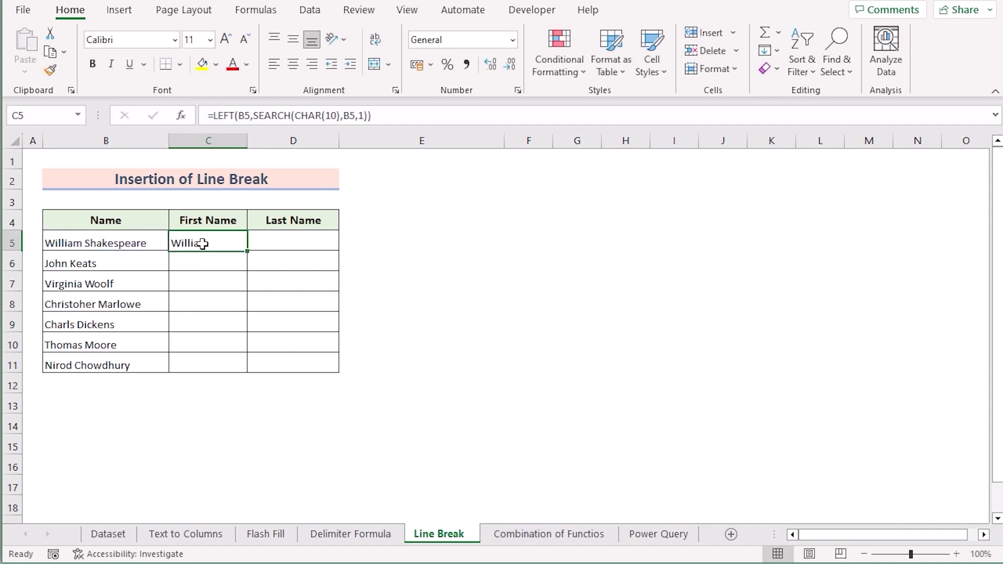
drag(249, 251, 253, 372)
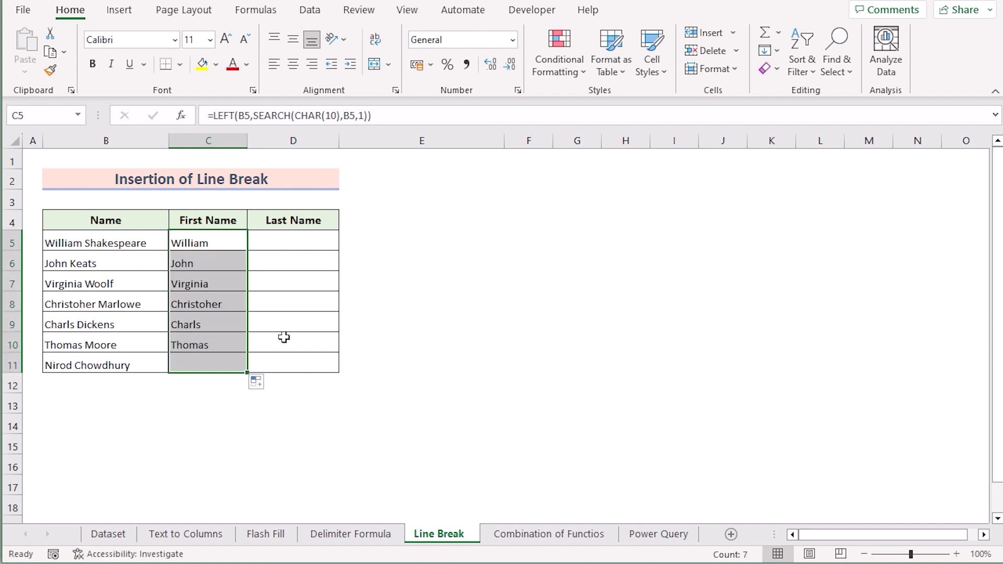
Step: Enter =RIGHT(B5,LEN(B5)-SEARCH(CHAR(10),B5,1)) in D5 to extract the last name and fill it down through D11
click(288, 243)
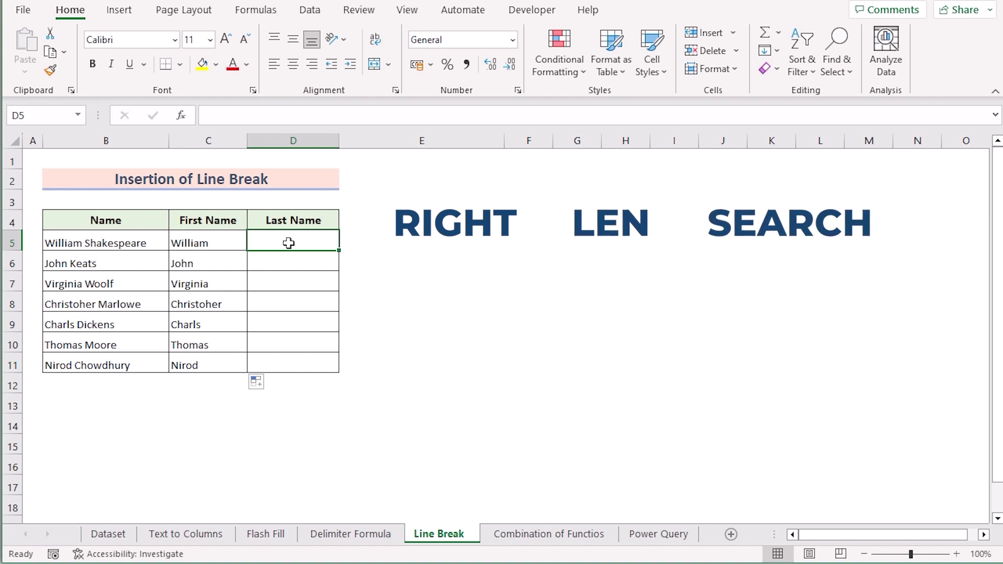
text(=)
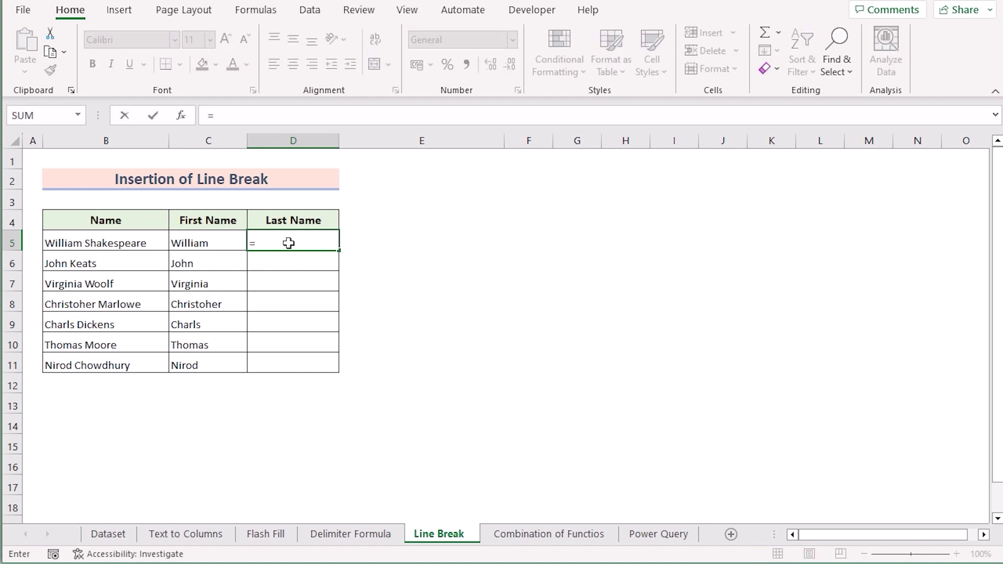
text(RIGHT()
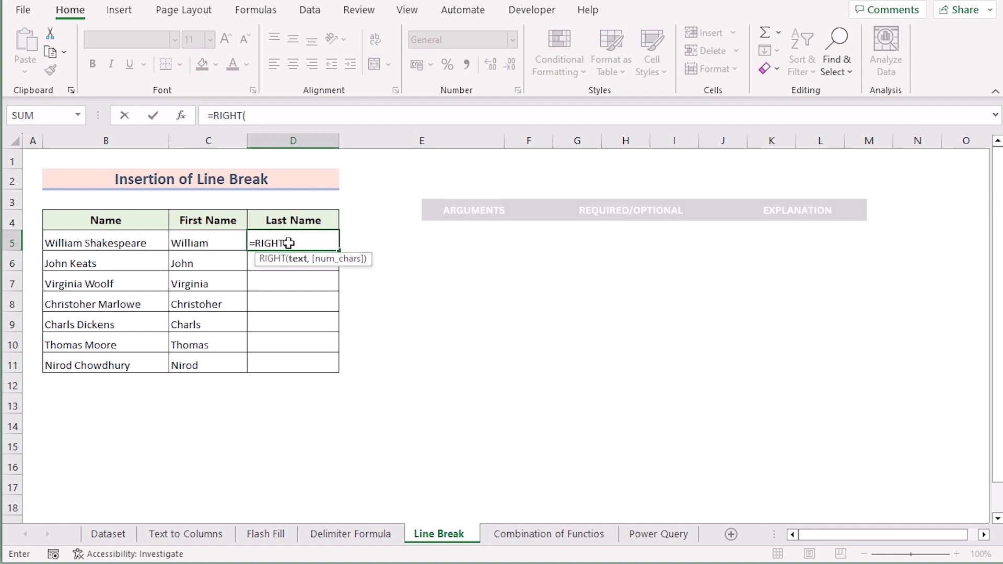
click(138, 242)
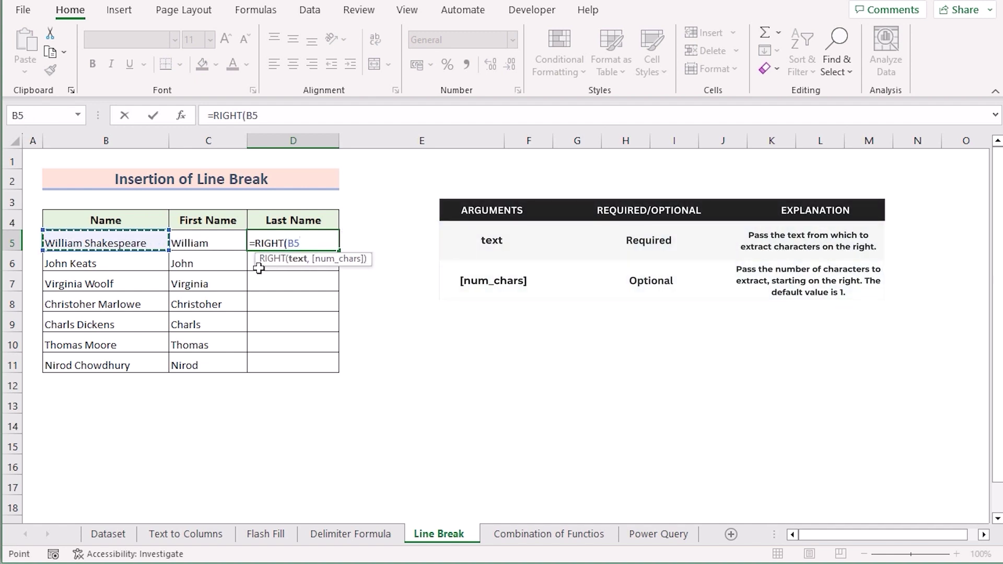
text(,LE)
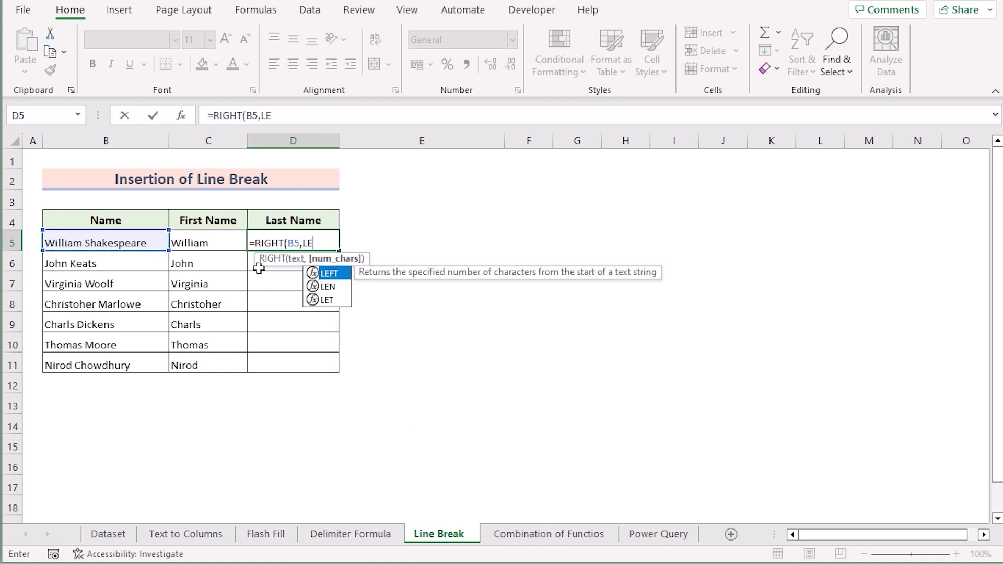
text(N()
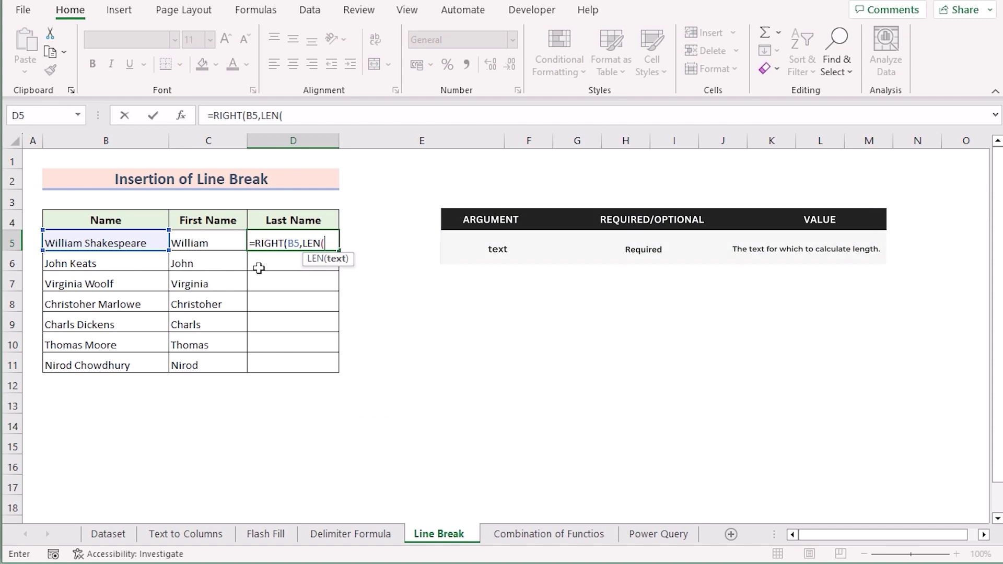
click(137, 236)
text())
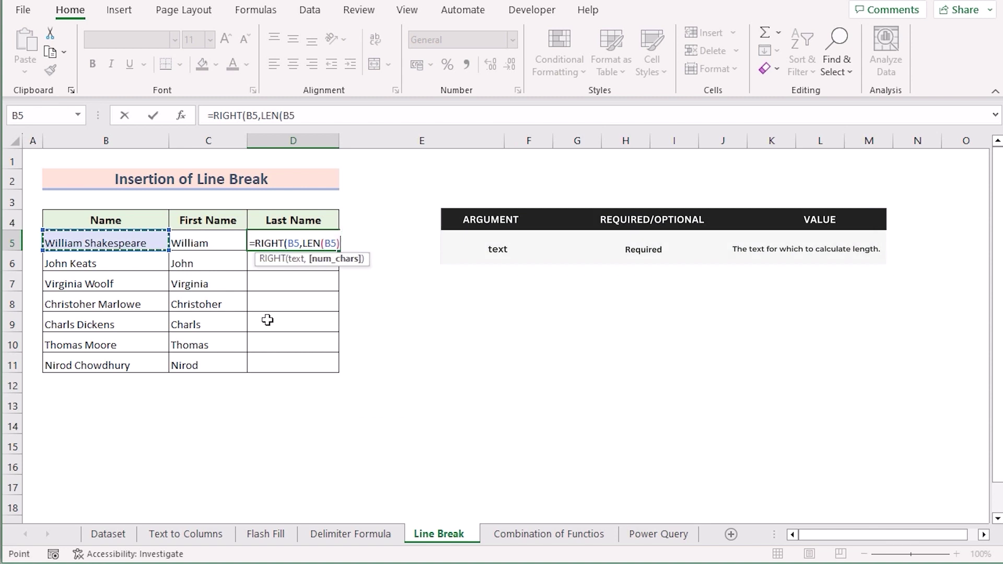
text(-SEARCH()
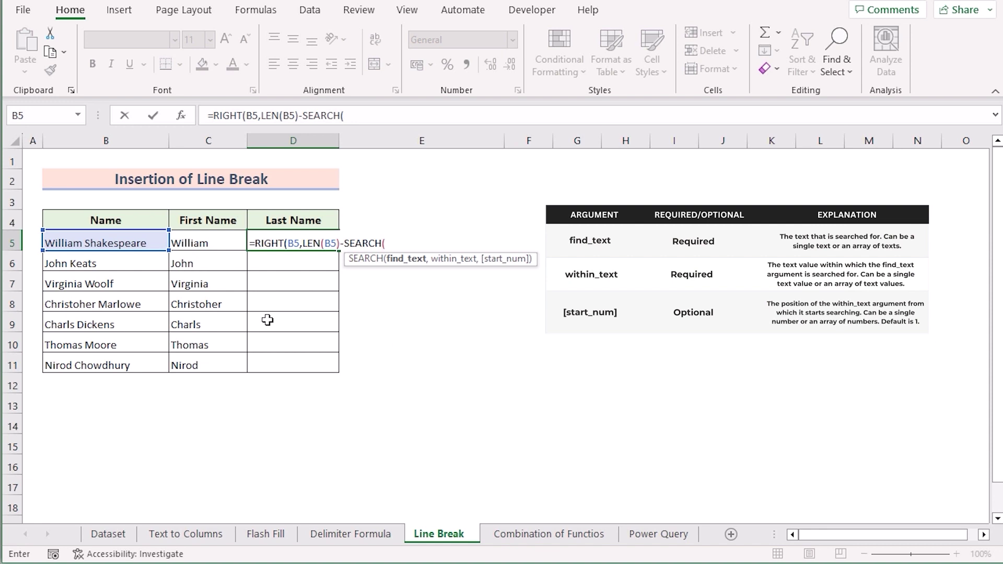
text(CHAR()
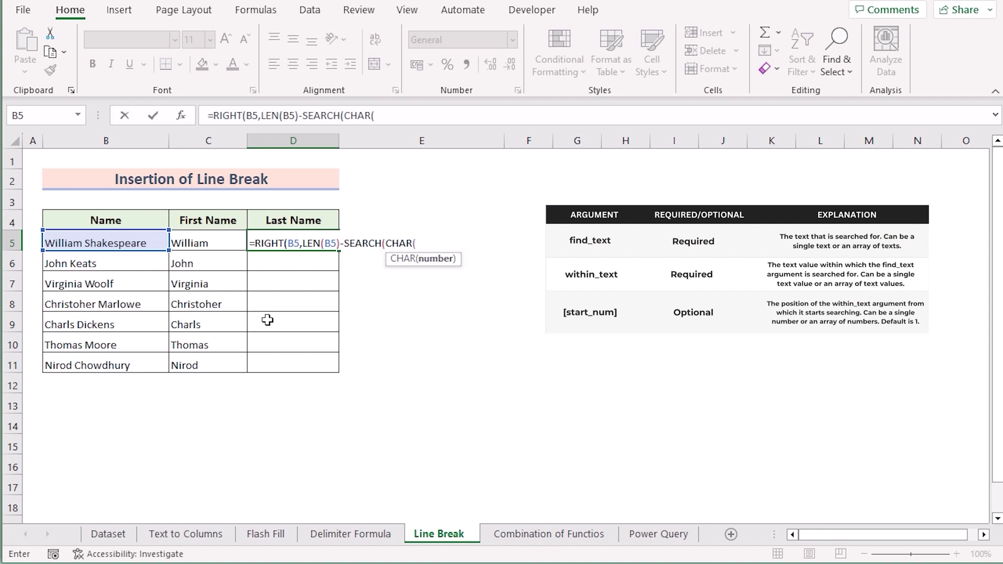
text(10),)
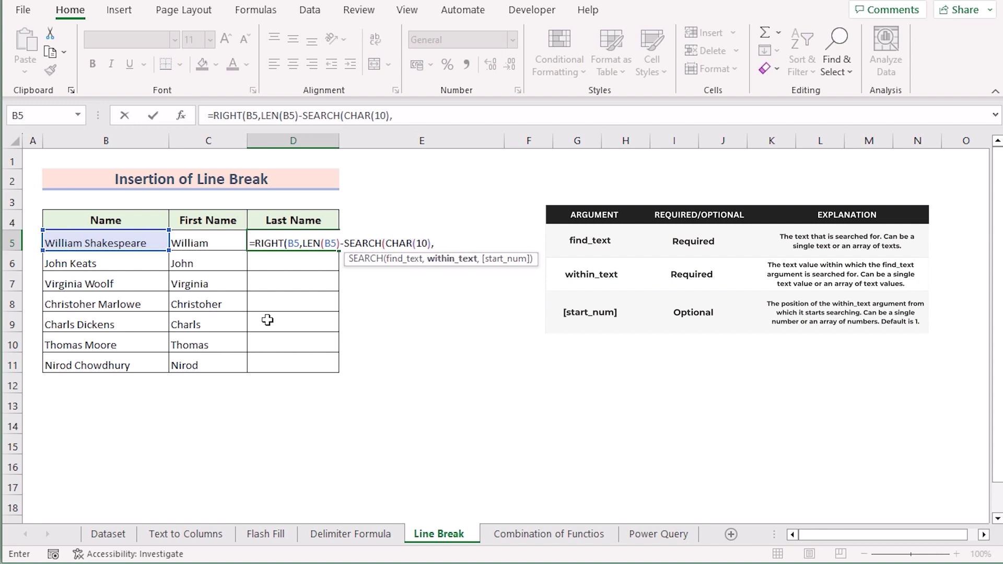
click(150, 241)
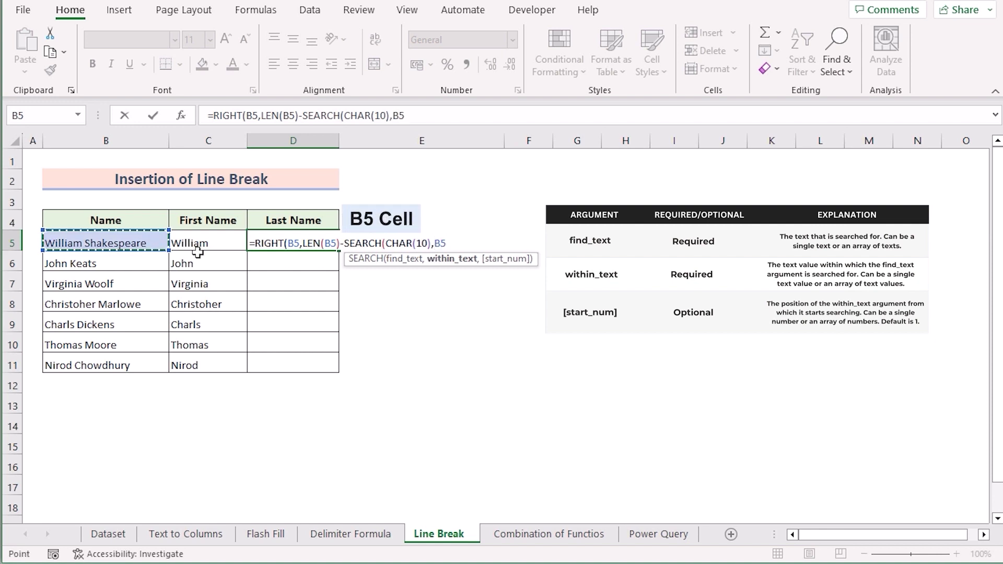
text(,)
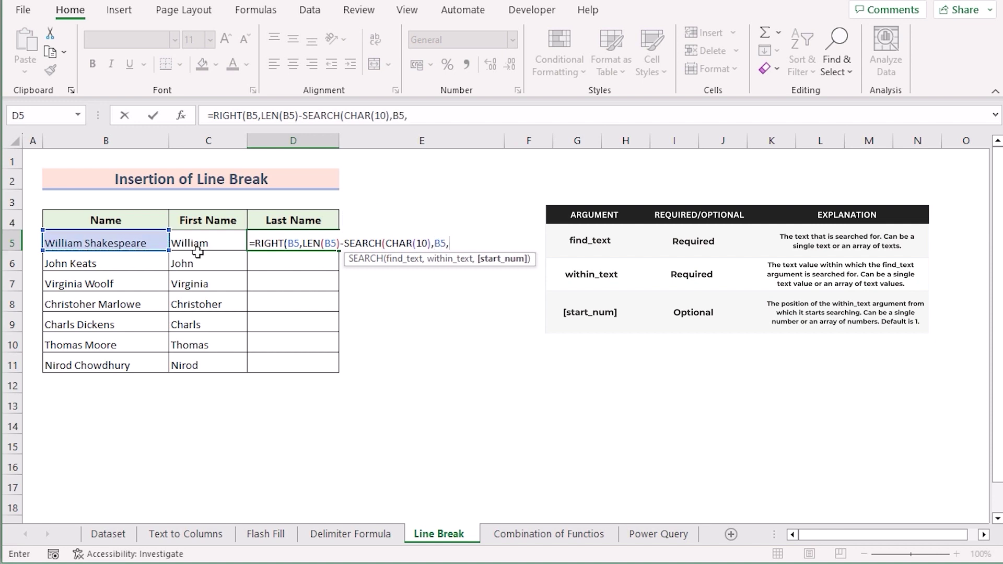
text(1)))
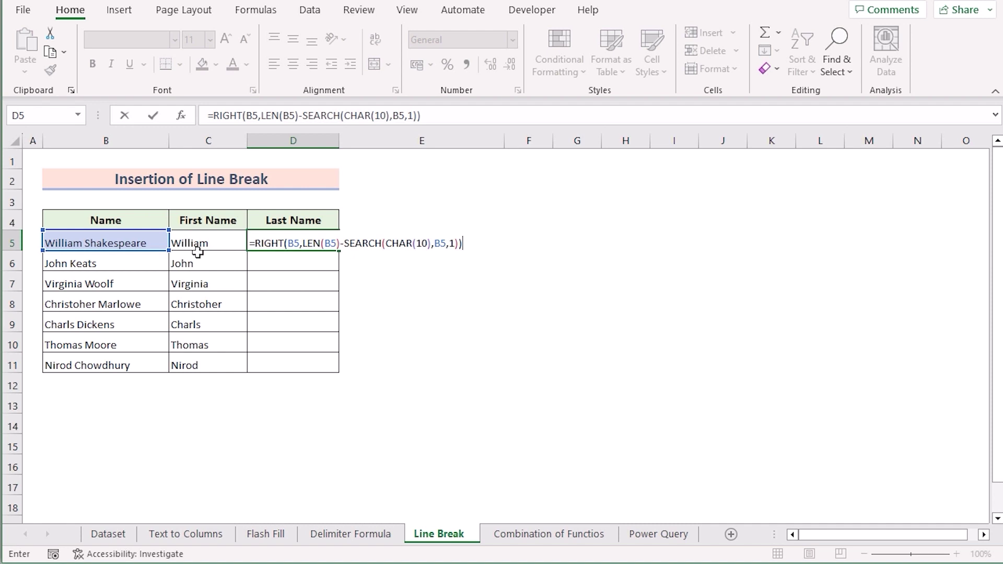
key(Return)
click(276, 247)
drag(339, 251, 320, 376)
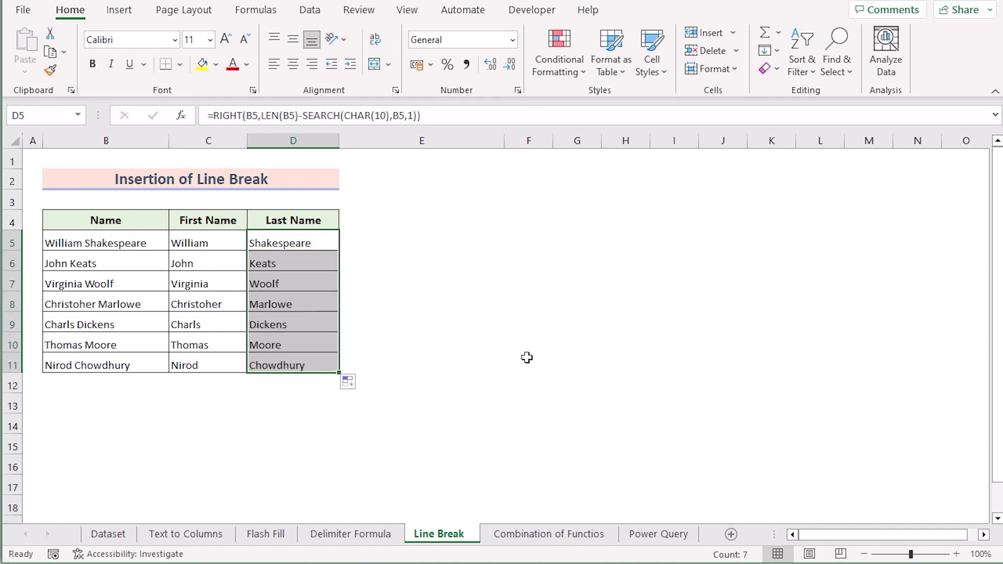
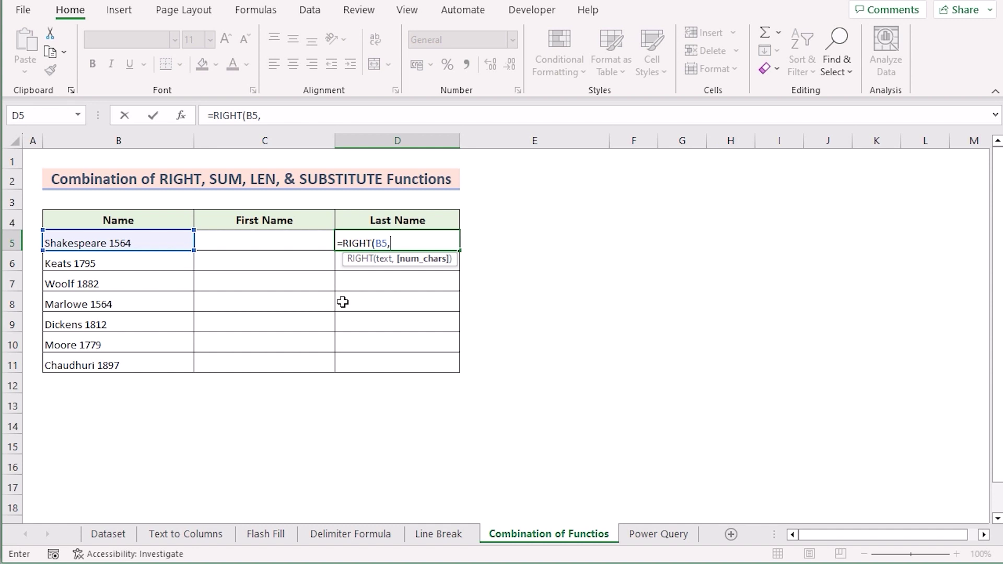
Step: Complete the D5 formula as =RIGHT(B5,SUM(LEN(B5)-LEN(SUBSTITUTE(B5,{"0","1","2","3","4","5","6","7","8","9"},"")))) and fill it down through D11
text(SU)
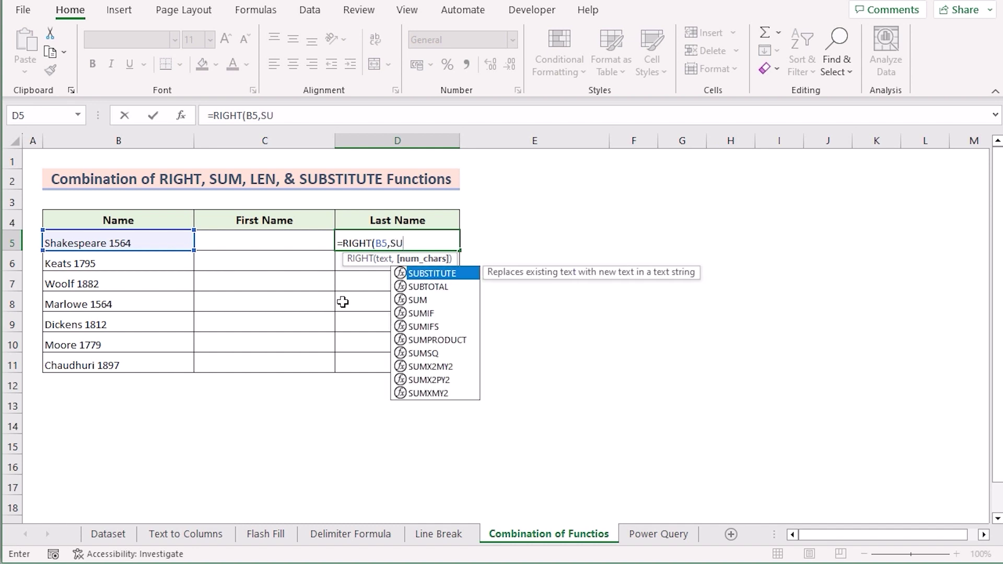
text(M)
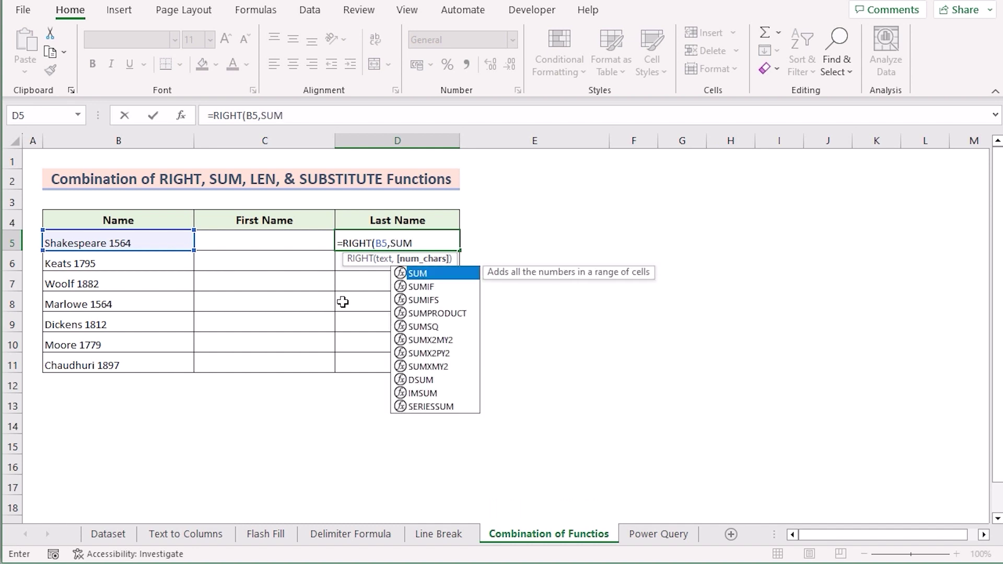
text(()
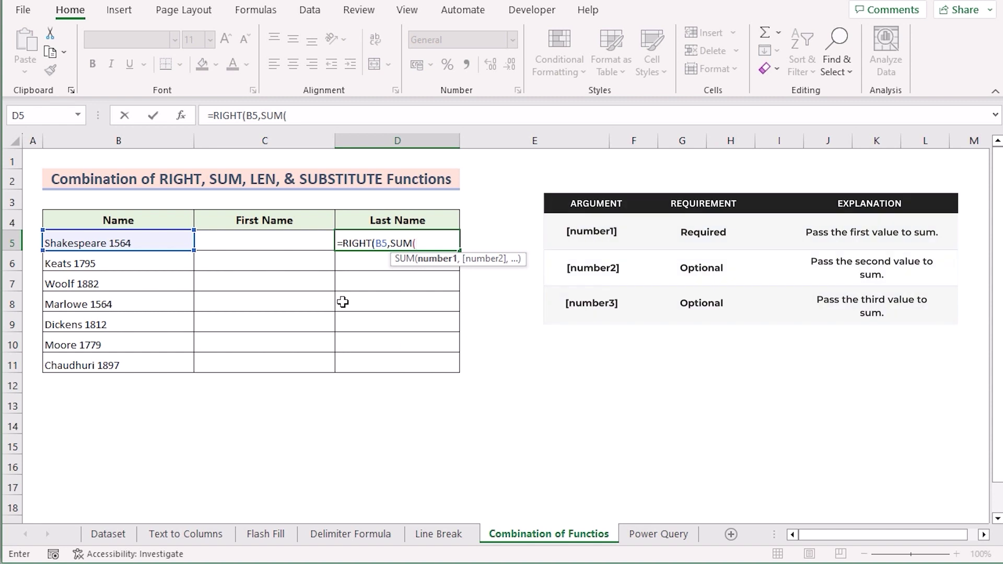
text(LEN)
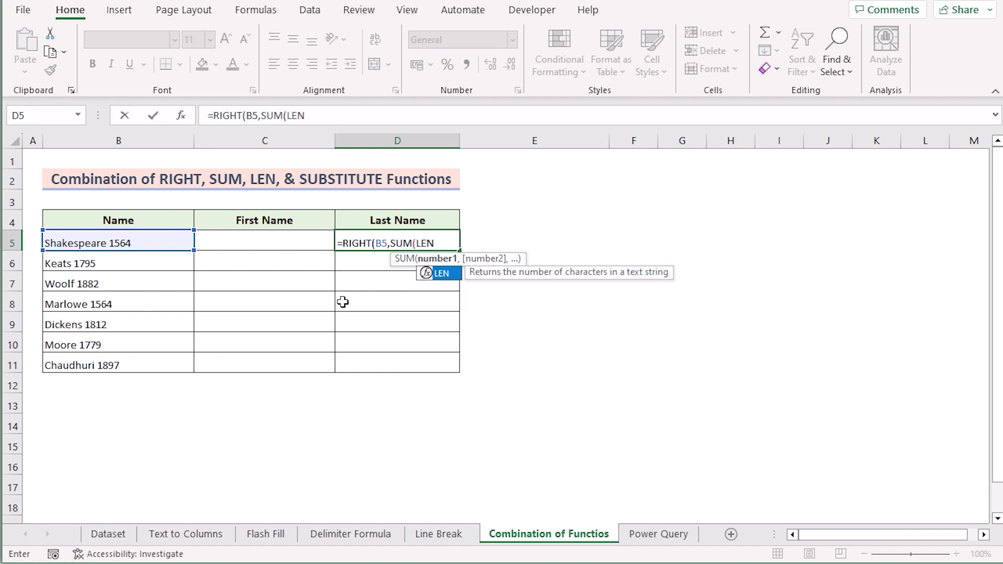
text(()
click(147, 236)
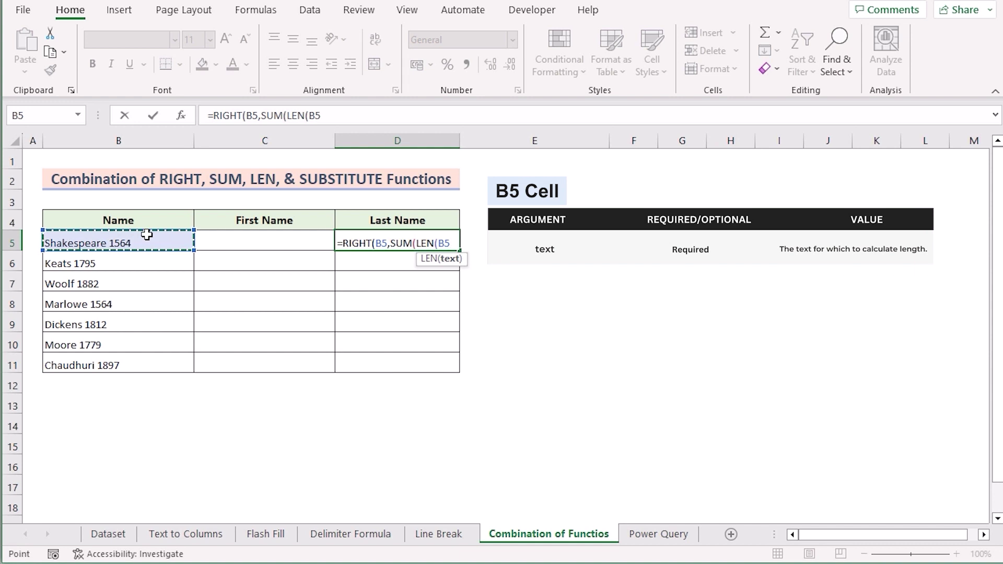
text()-LEN)
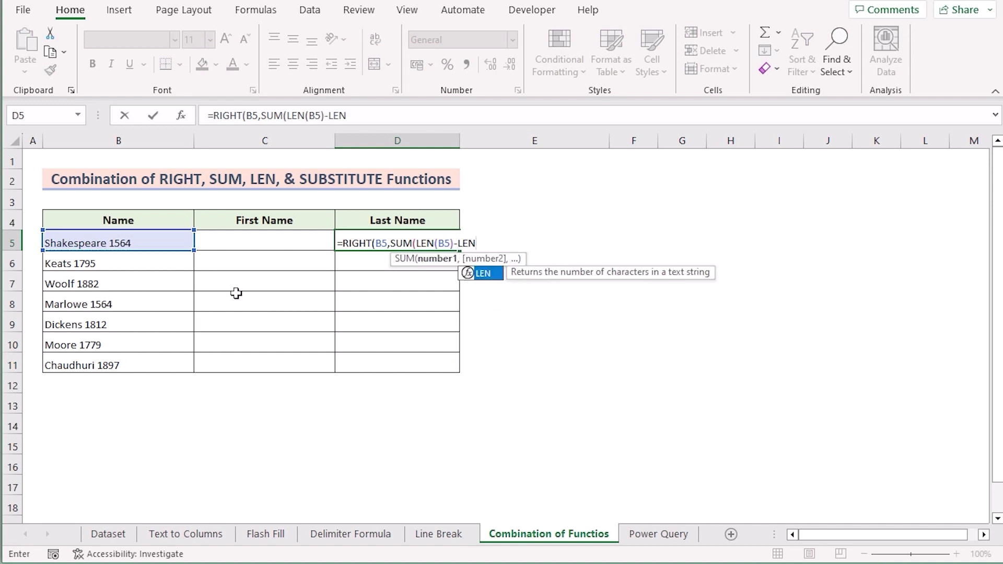
text(()
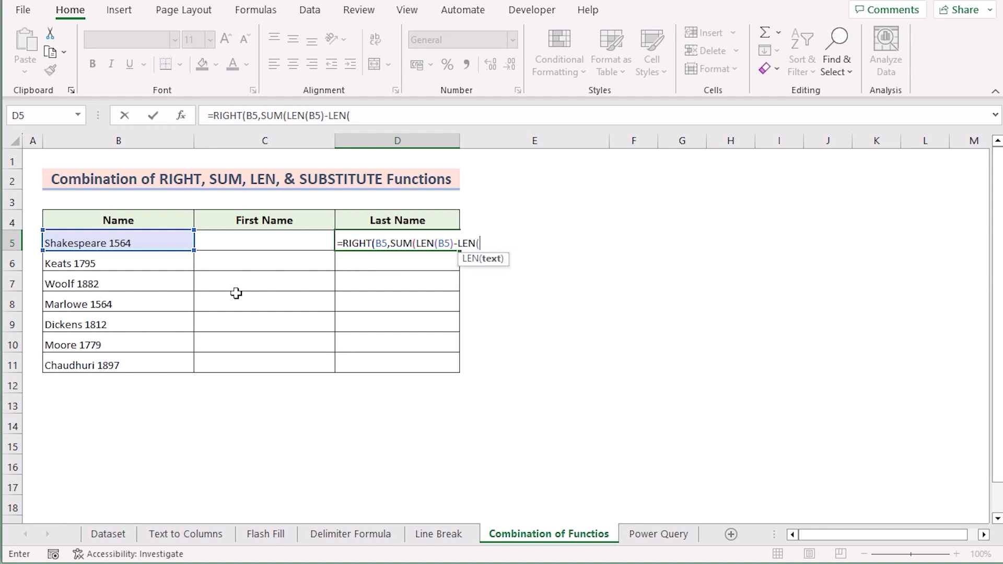
text(SUB)
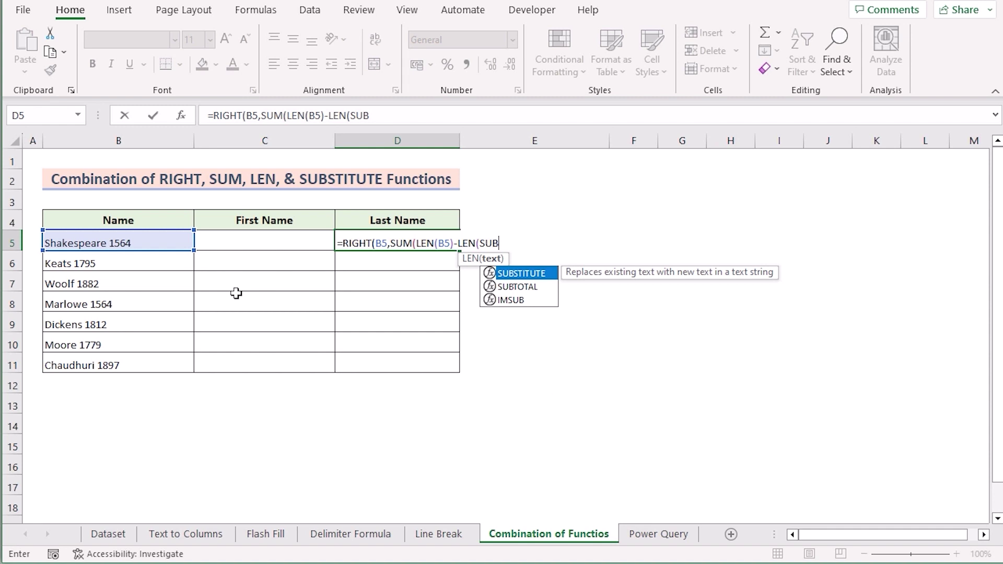
double_click(532, 274)
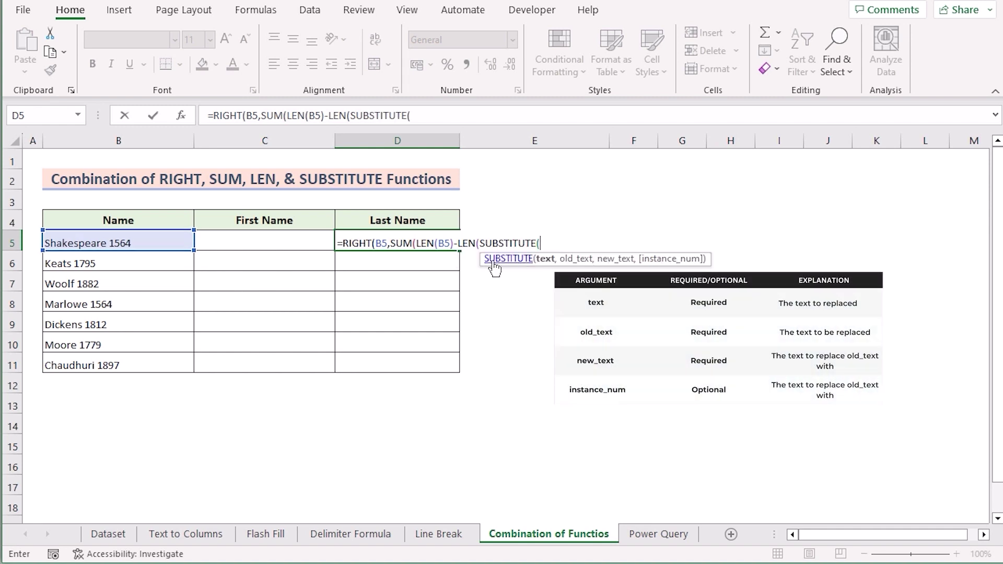
click(139, 244)
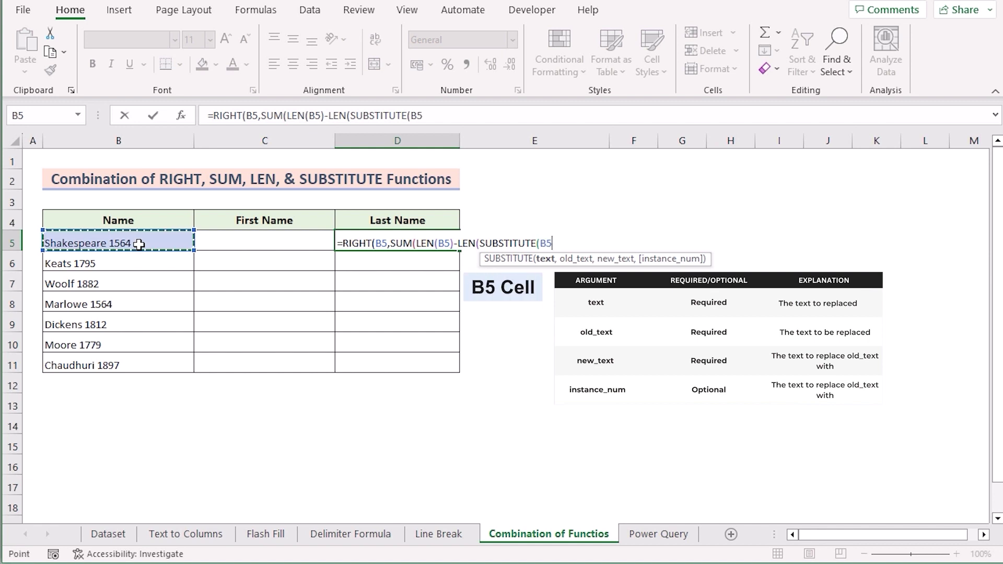
text(,)
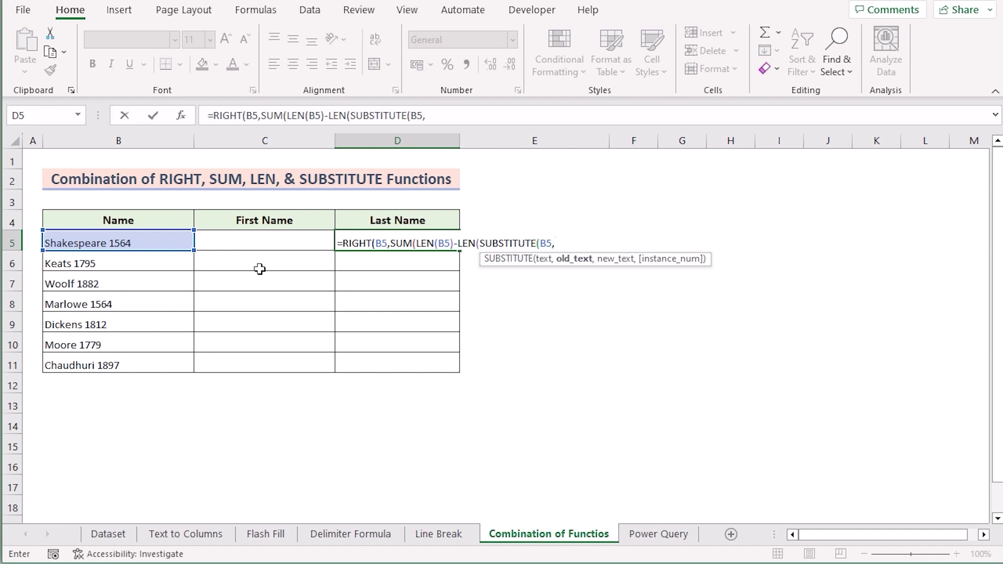
text({)
text("0","1","2","3","4","5","6","7","8","9")
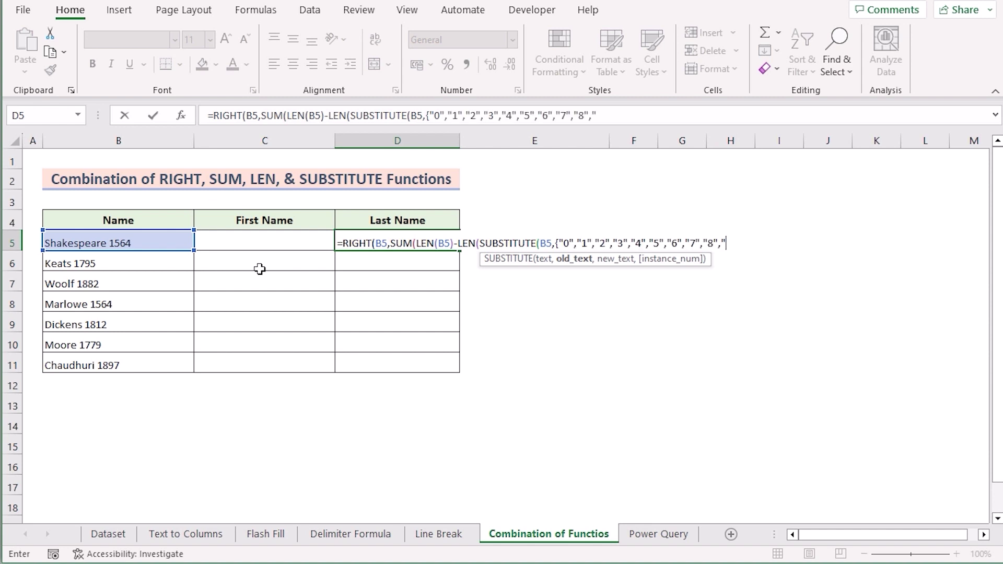
text(},)
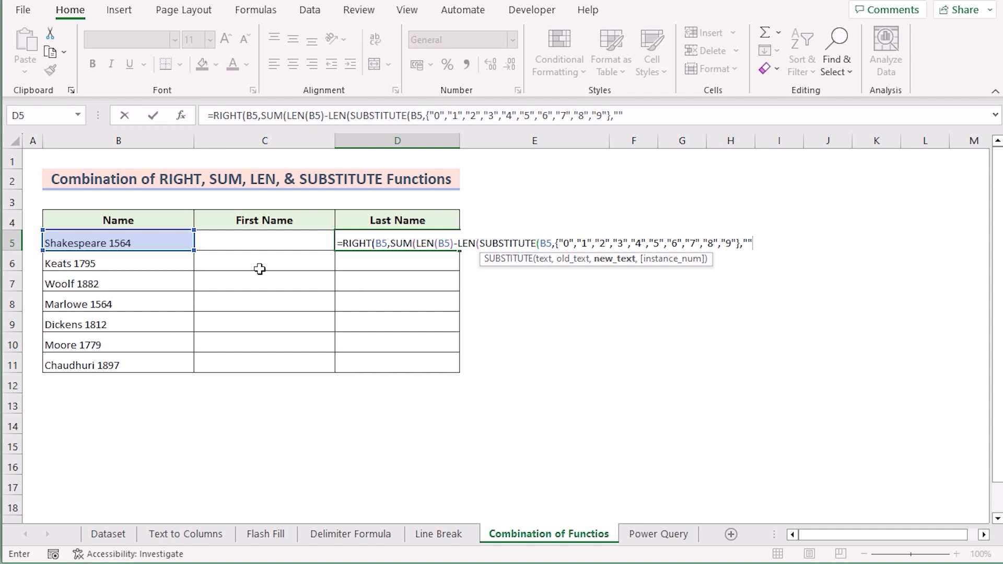
text("")))))
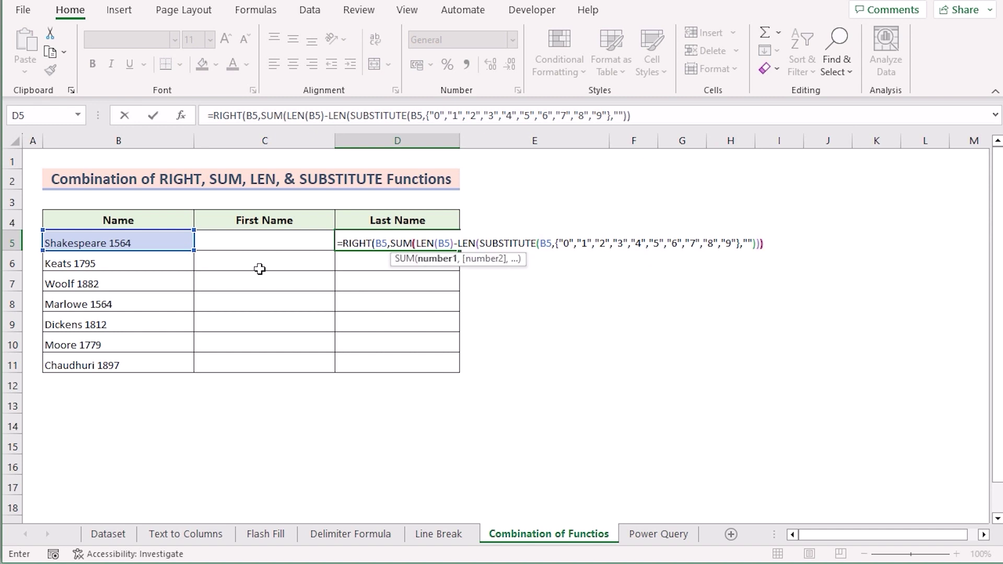
key(Return)
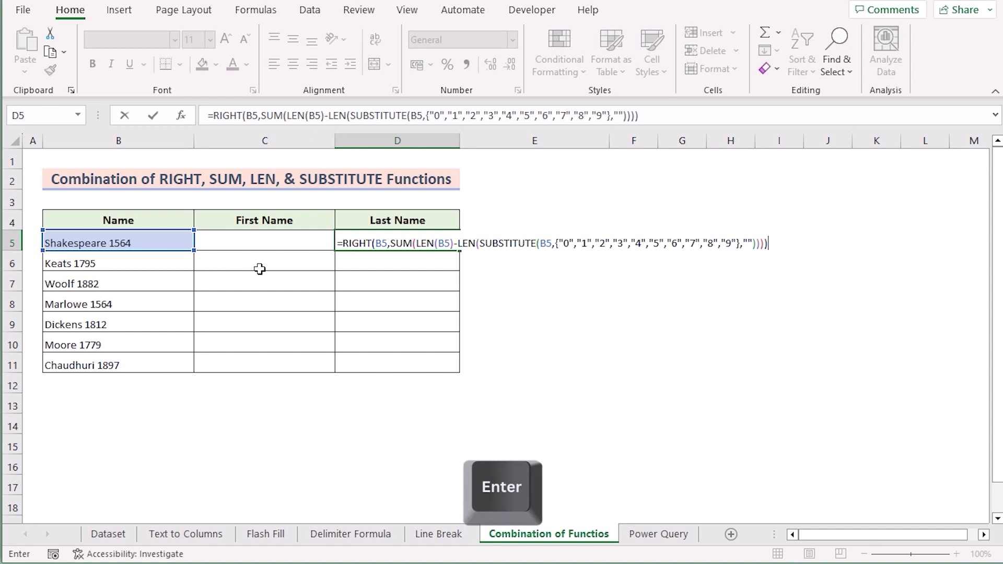
click(386, 245)
drag(461, 251, 459, 372)
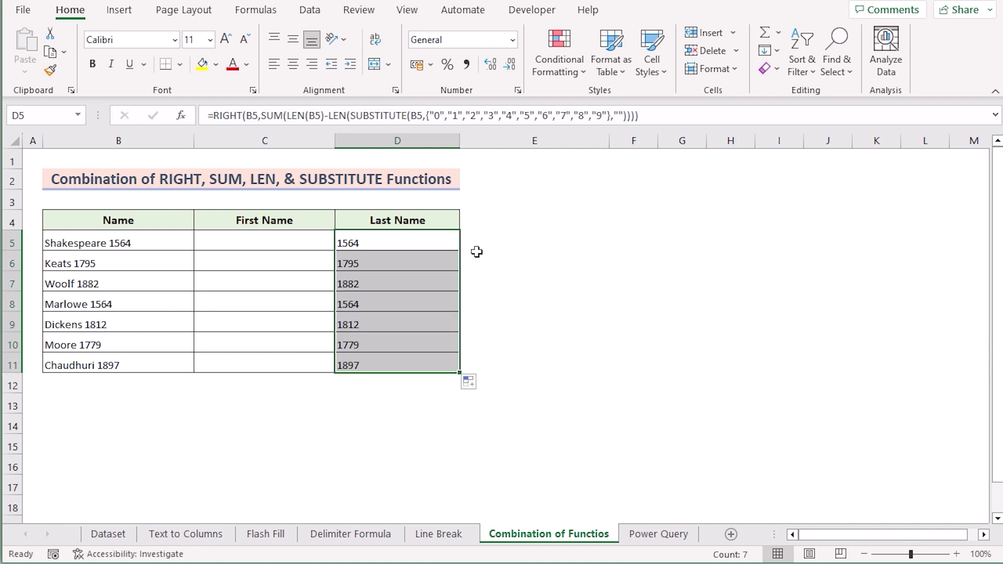
Step: Enter =LEFT(B5,LEN(B5)-LEN(D5)) in C5 to extract the first name and fill it down through C11
click(256, 241)
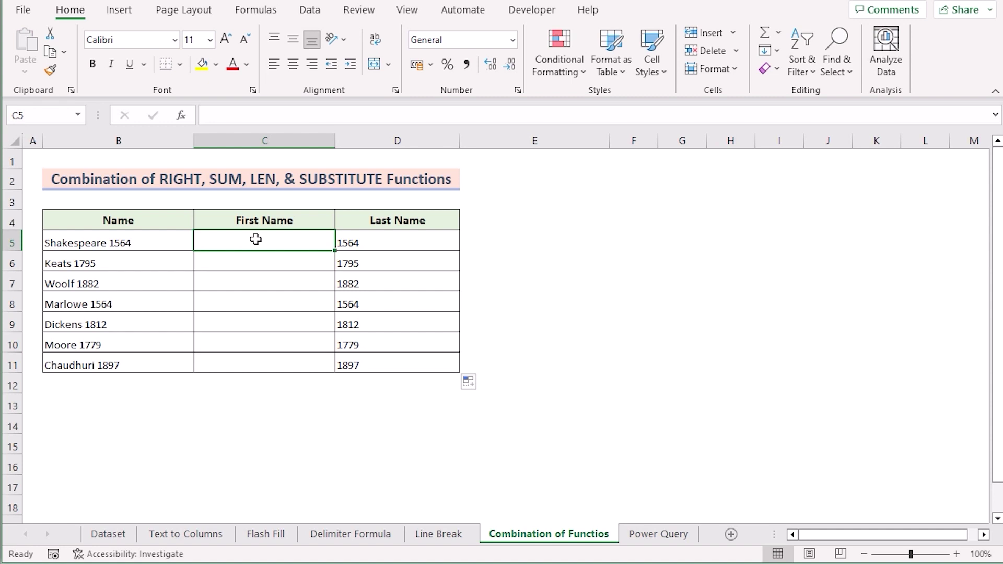
double_click(256, 240)
text(=)
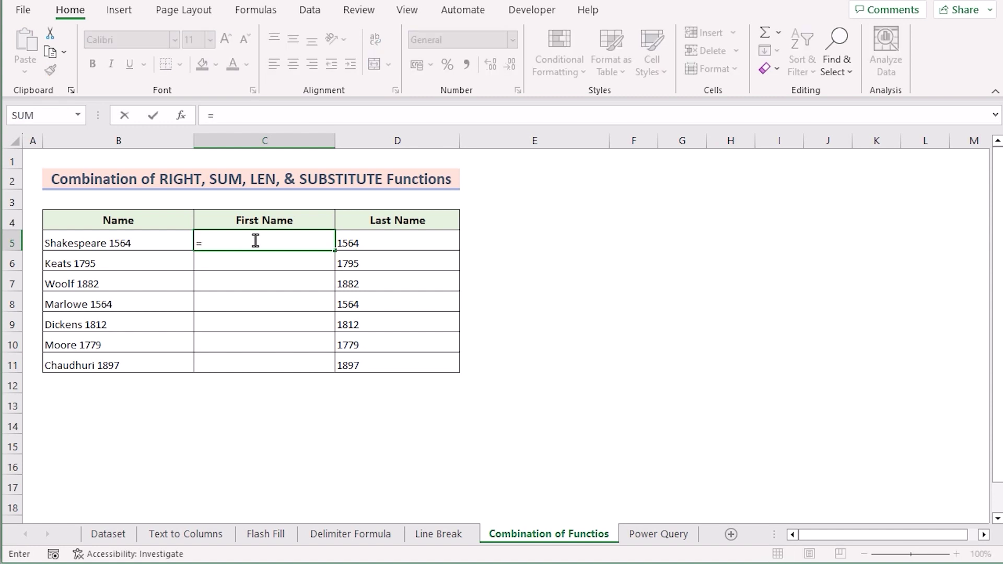
text(LEFT()
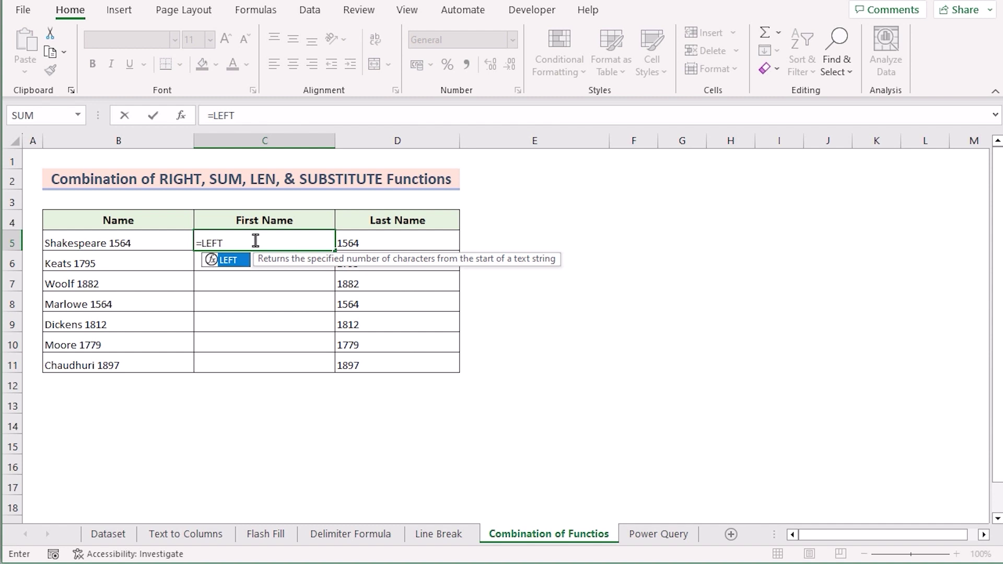
click(119, 244)
text(,)
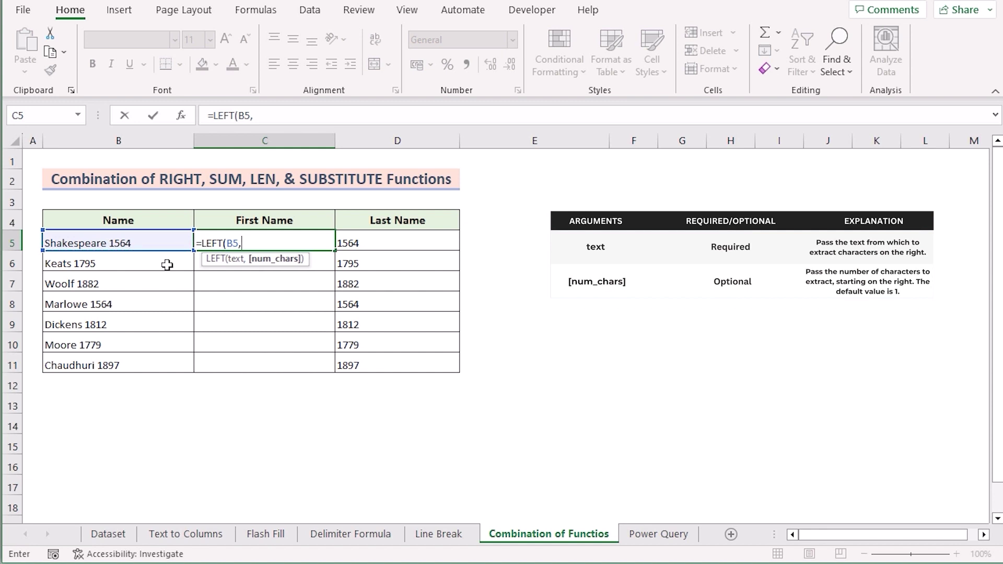
text(LEN)
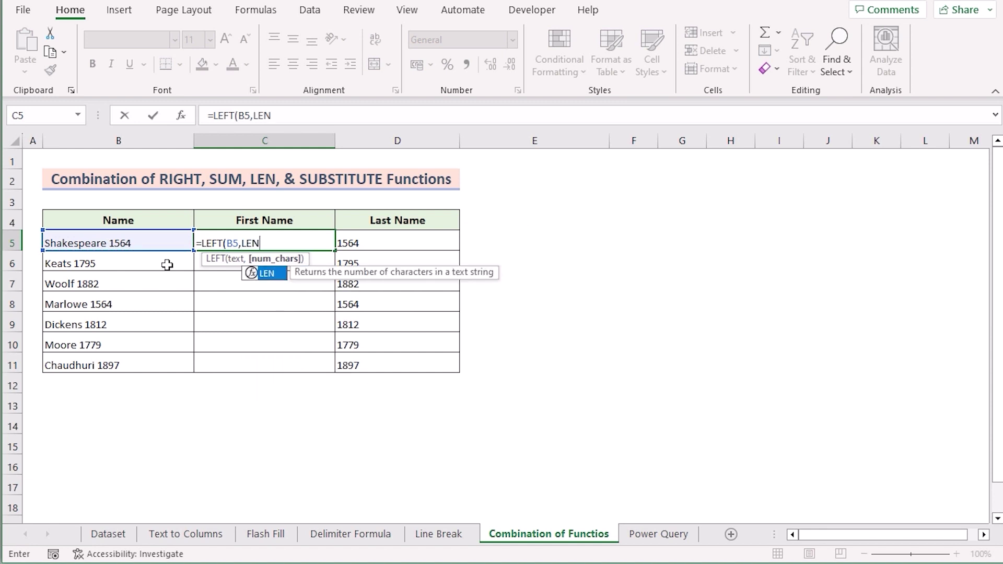
text(()
click(131, 239)
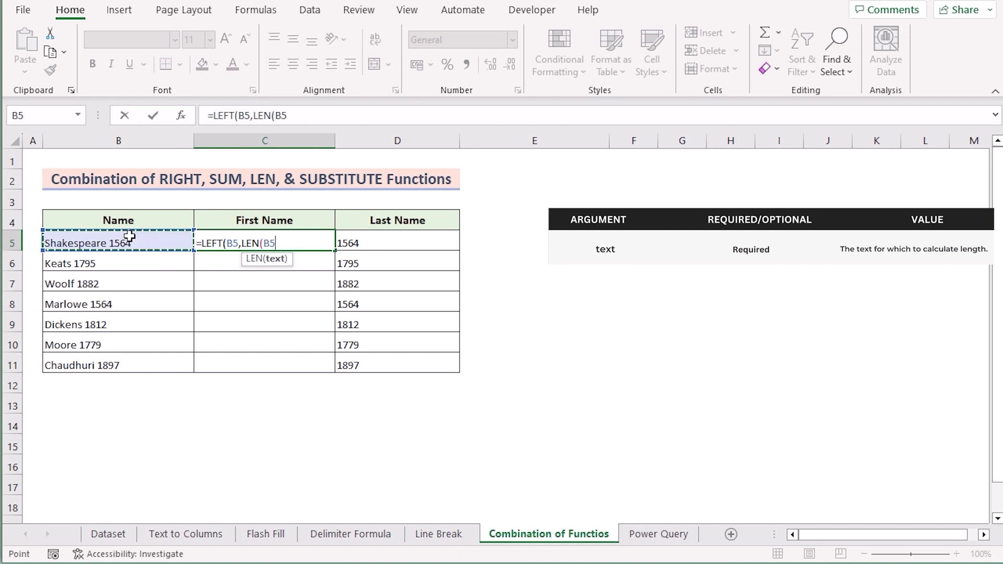
text())
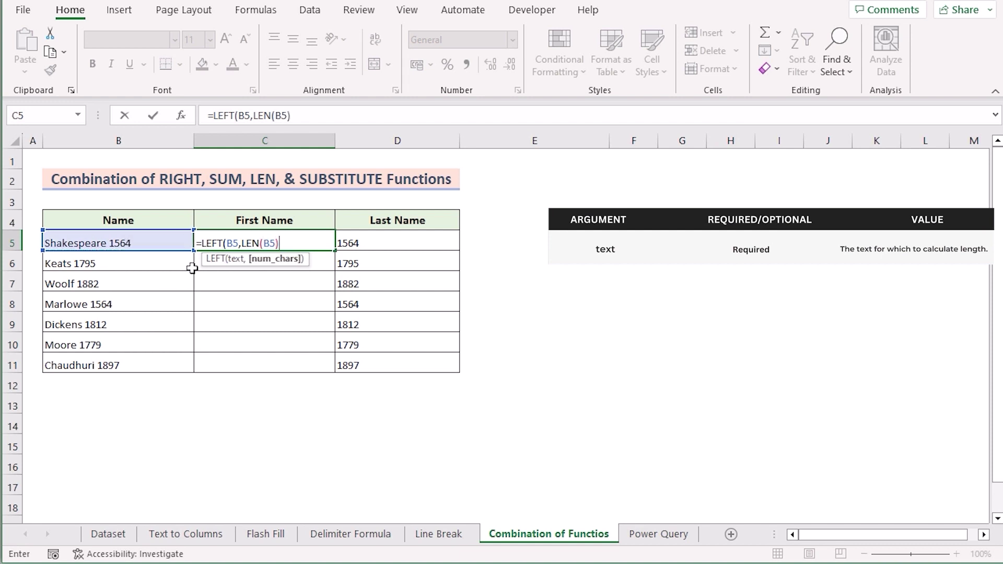
text(-LEN)
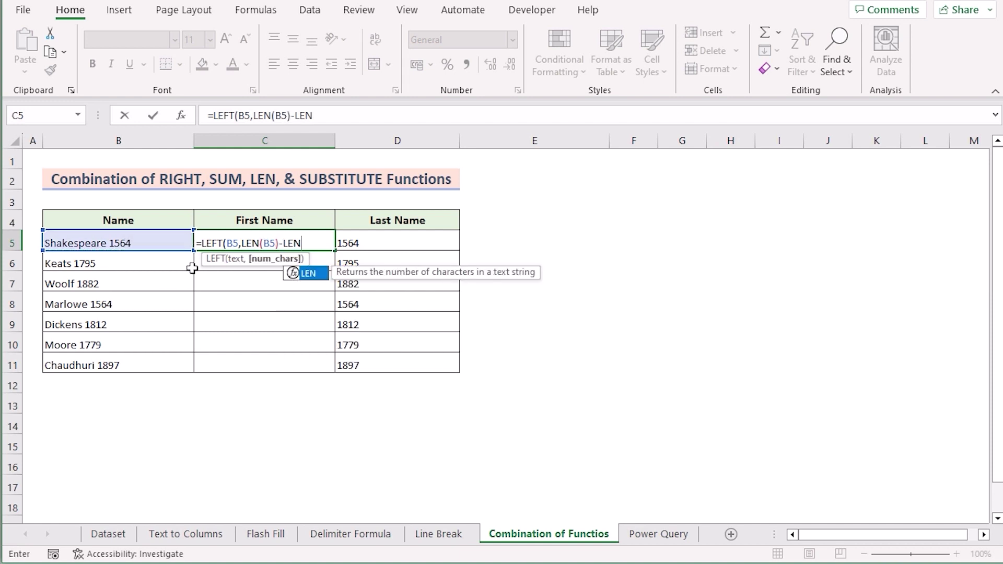
text(()
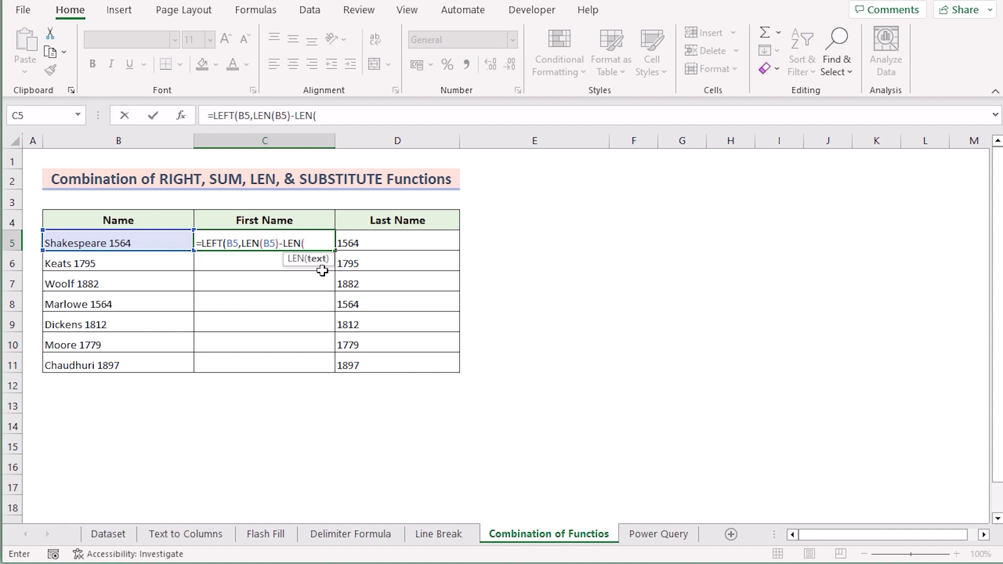
click(365, 244)
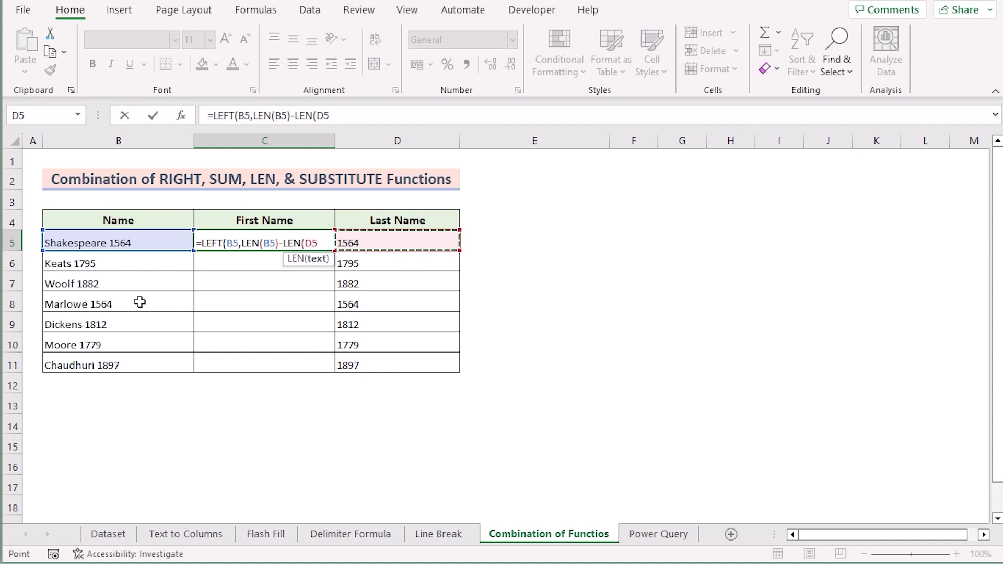
text())
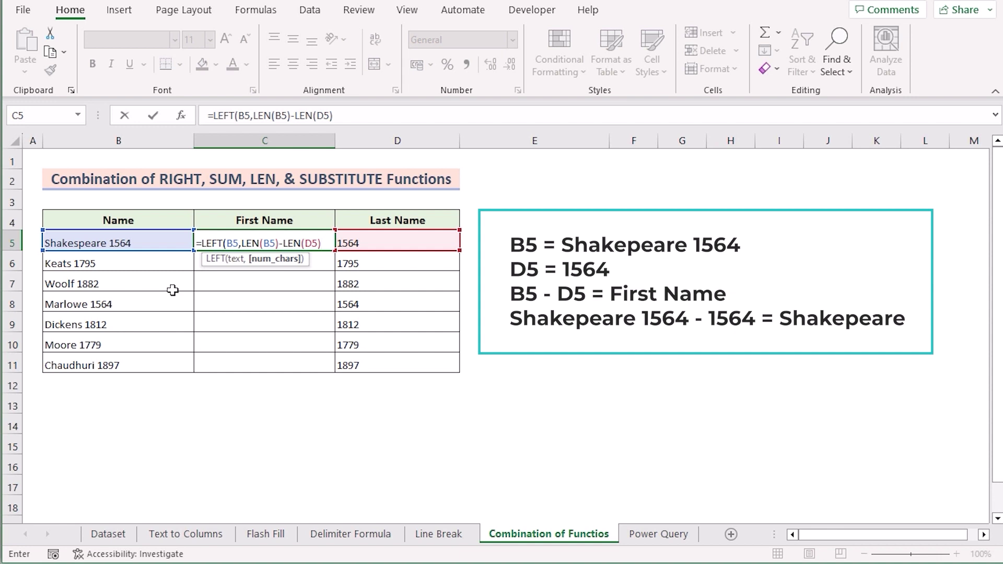
key(Return)
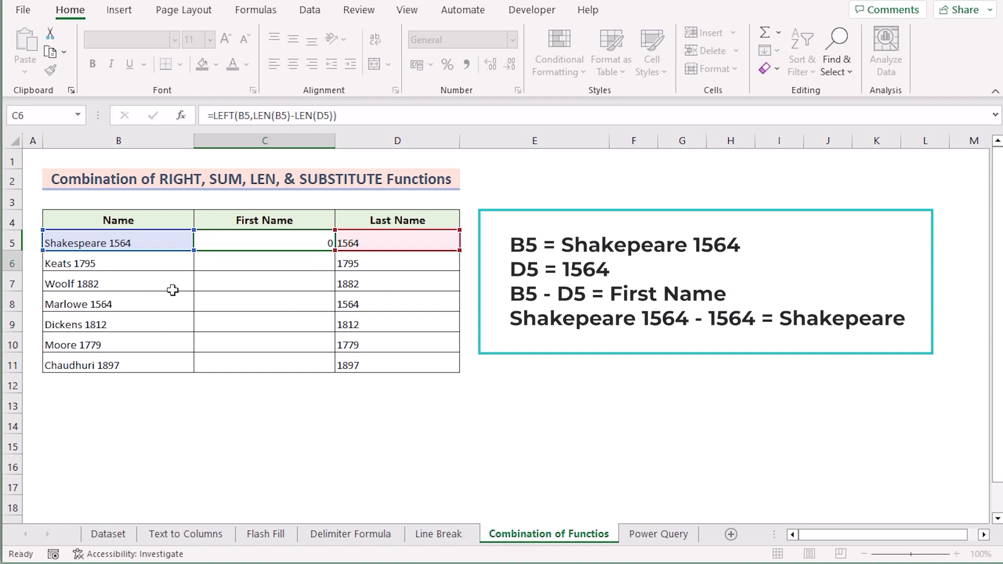
click(217, 242)
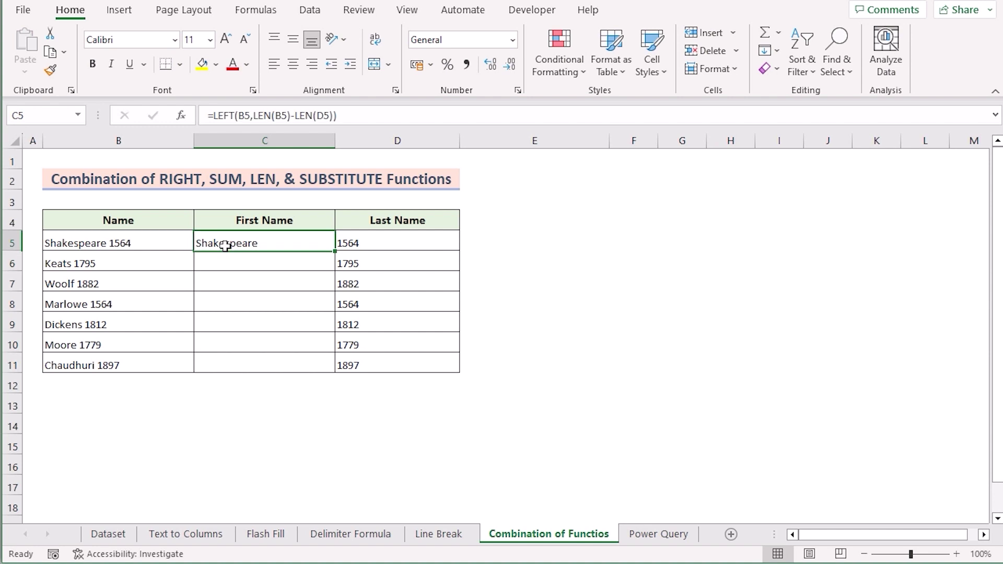
drag(330, 251, 330, 370)
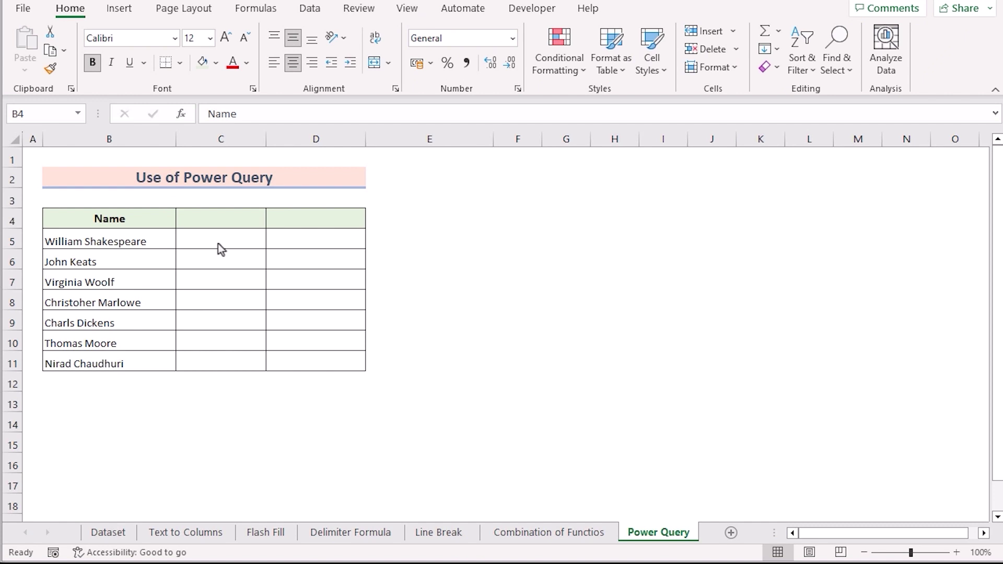
Step: On the Power Query sheet, load B4:B11 into the Power Query Editor as a table with headers
click(141, 219)
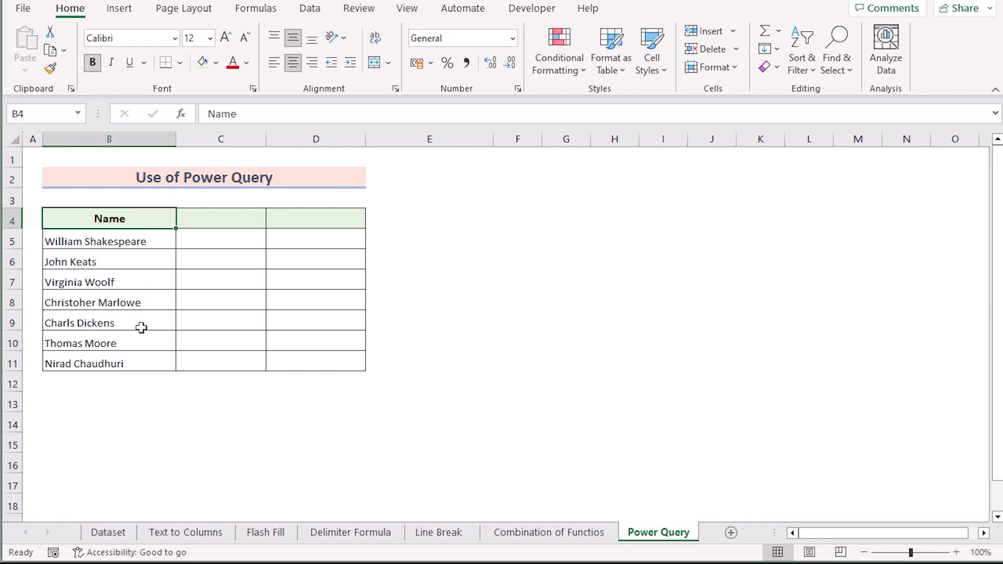
shift+click(138, 363)
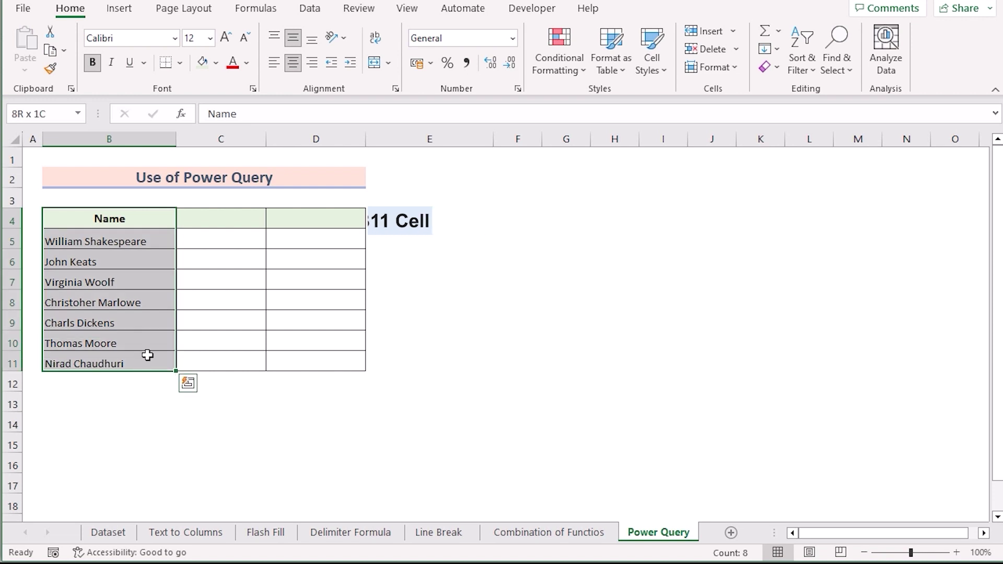
click(327, 11)
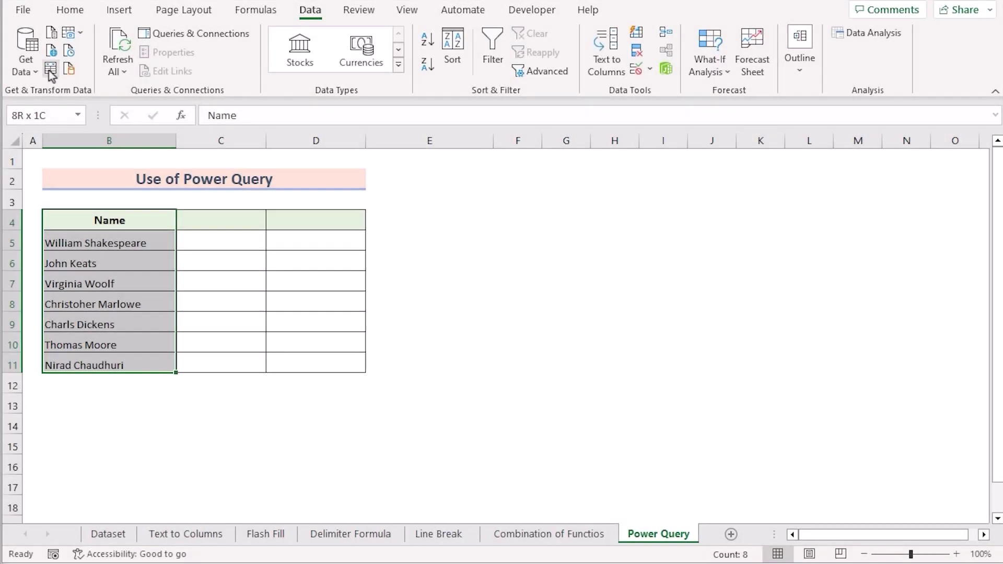
click(51, 73)
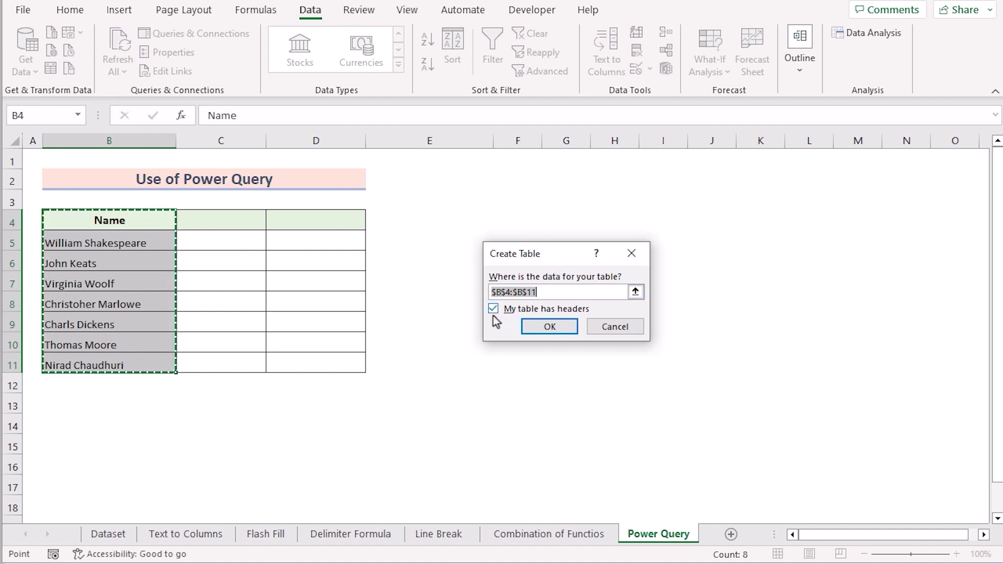
click(575, 325)
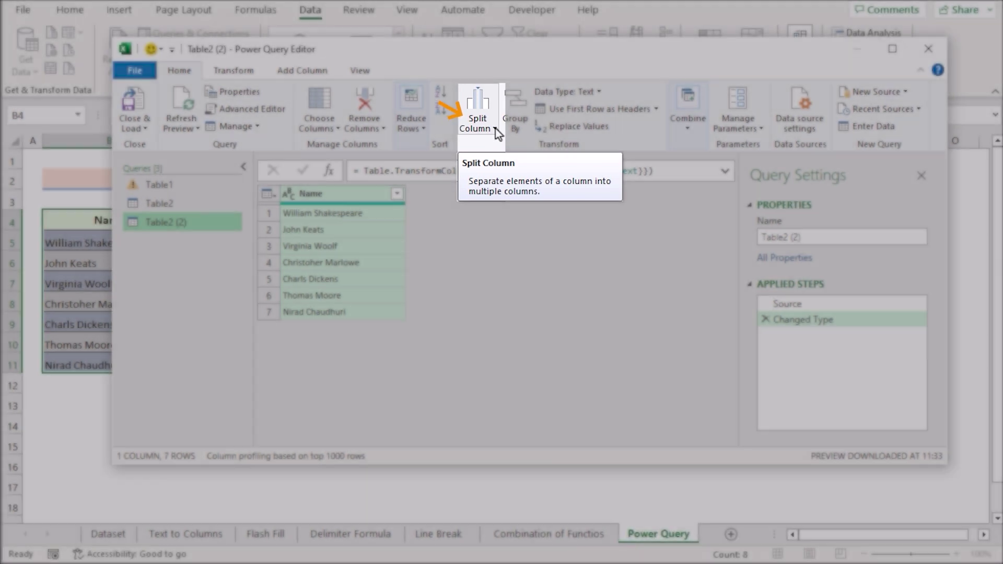
Step: Split the Name column by delimiter, using Space at each occurrence of the delimiter
click(494, 129)
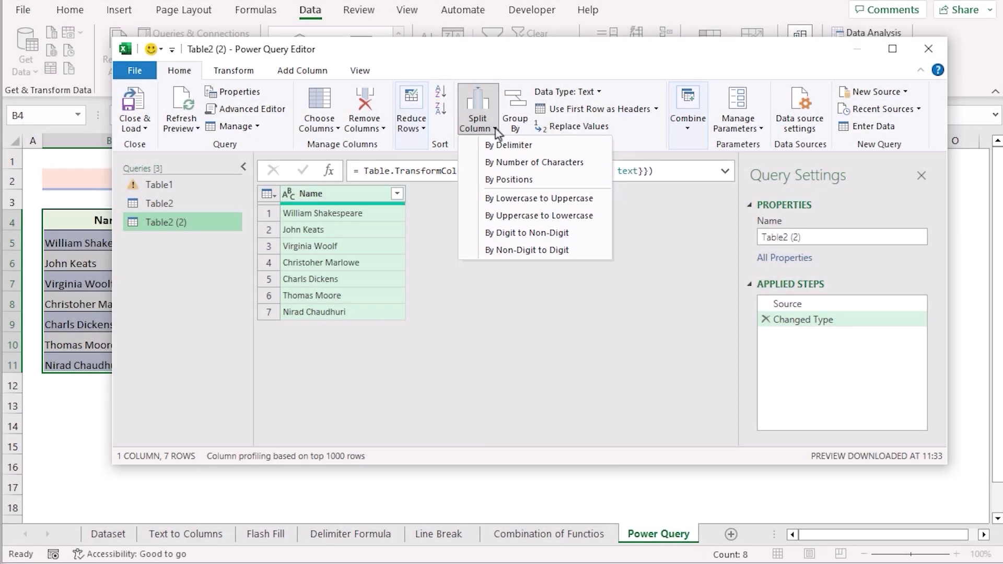
click(560, 149)
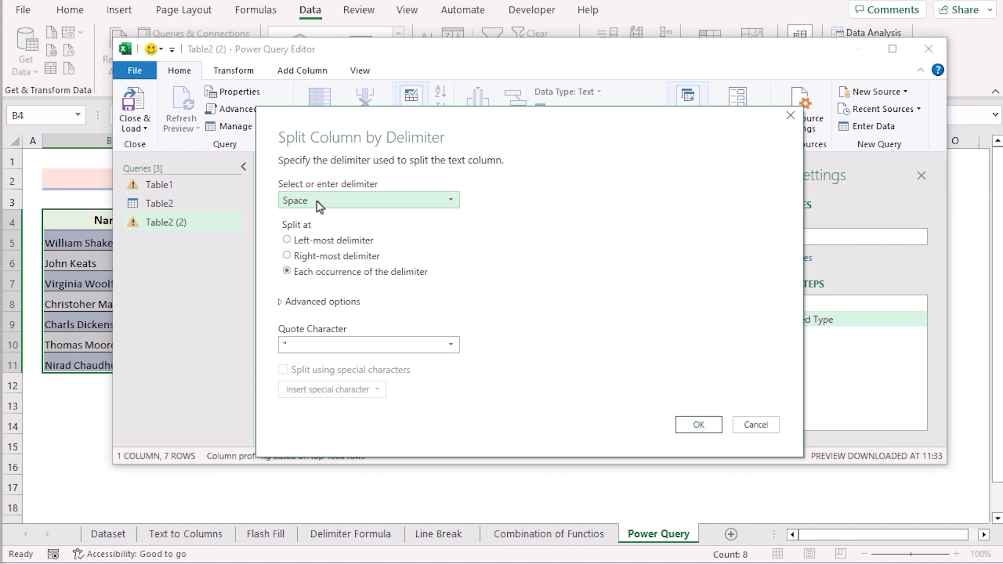
click(699, 425)
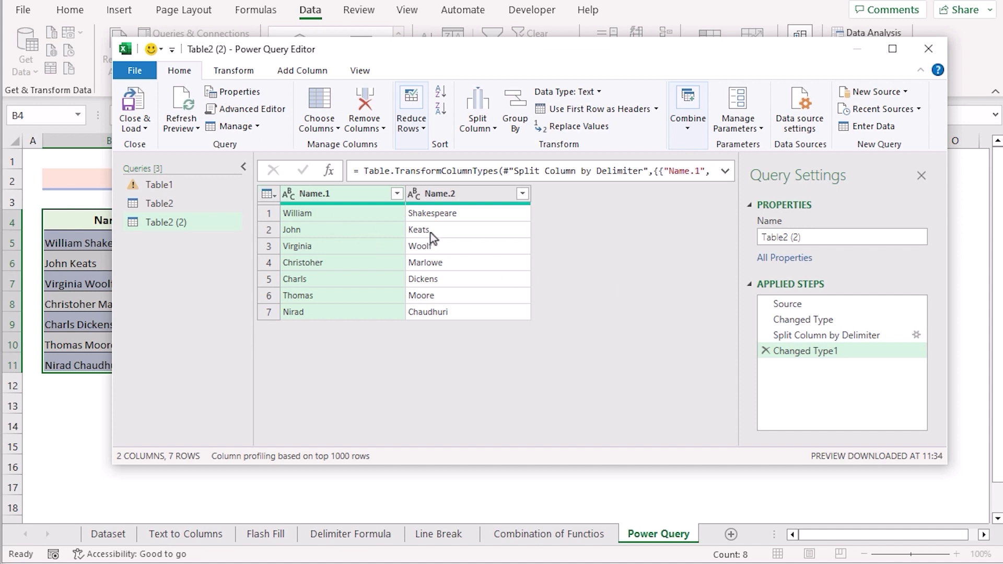
Step: Close and load the split query as a table into the existing worksheet, starting at cell C4 of the Power Query sheet
click(149, 127)
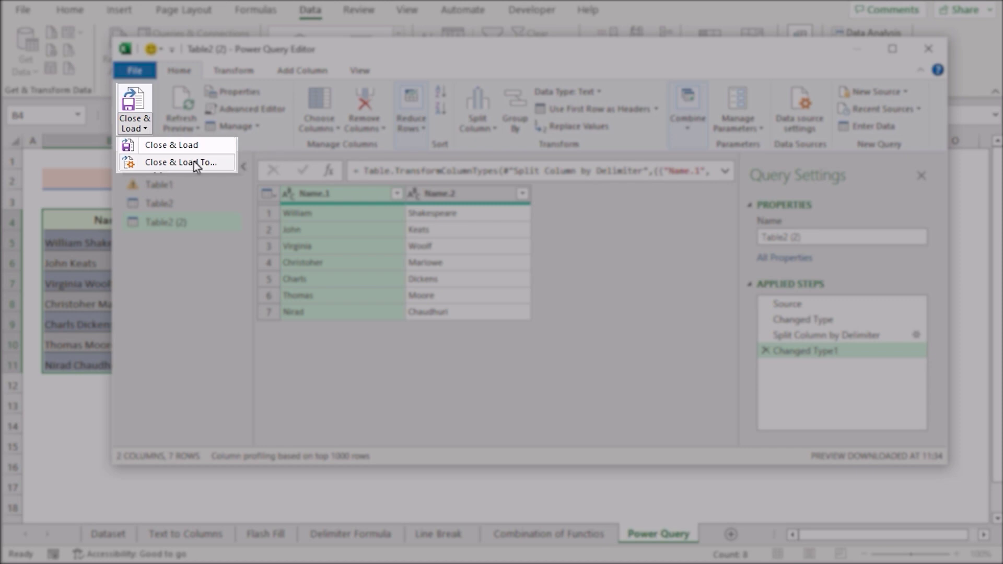
click(205, 163)
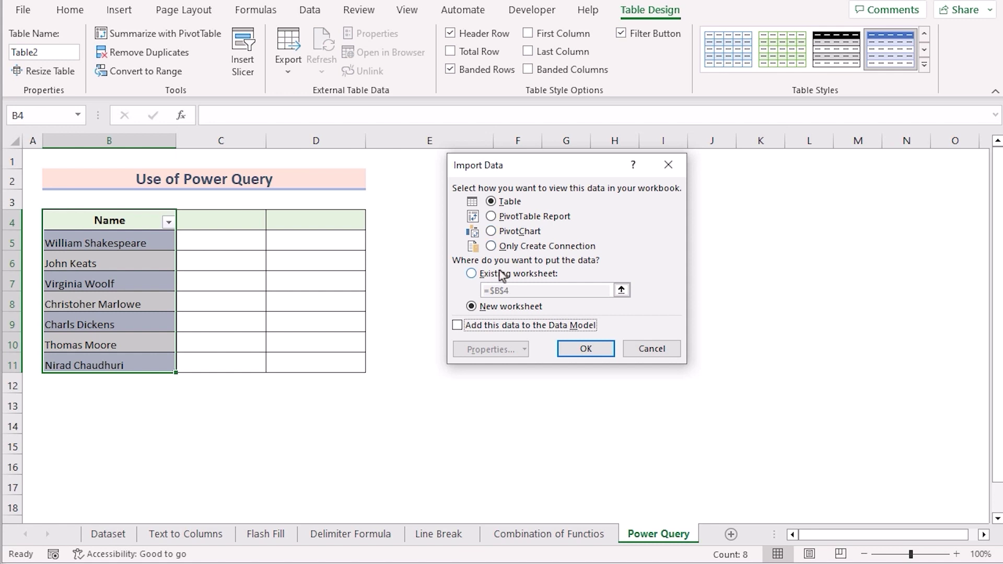
click(471, 274)
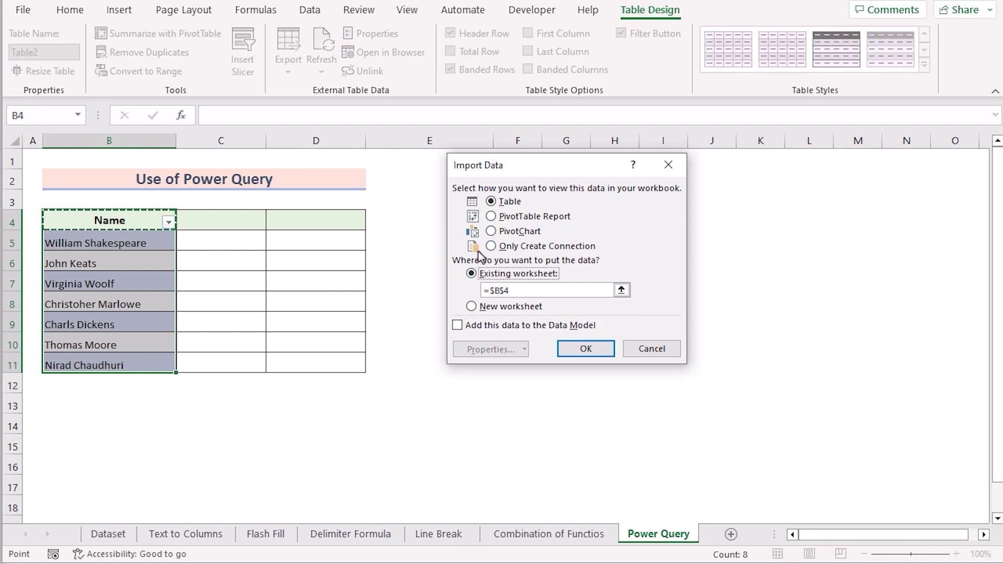
drag(515, 290, 473, 291)
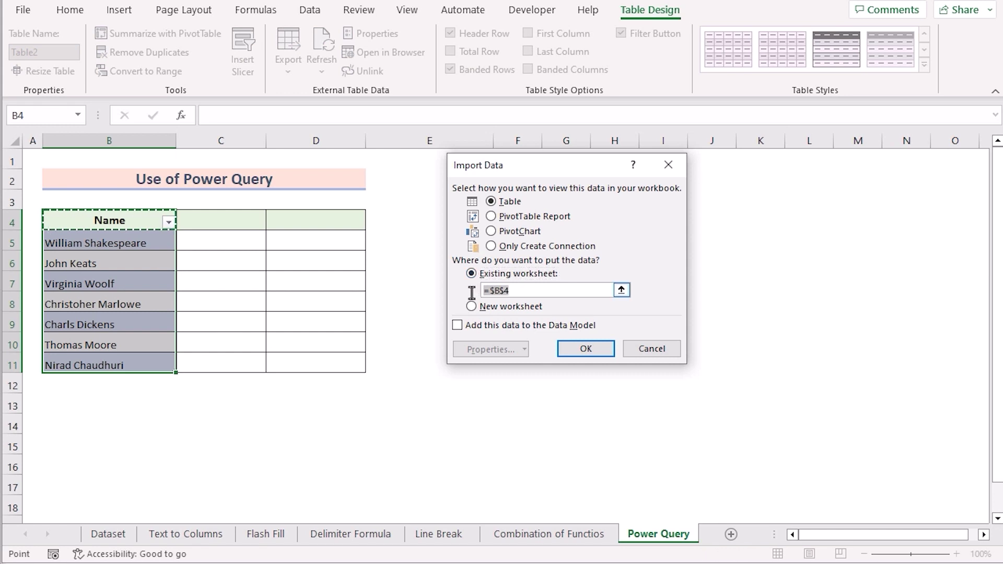
key(BackSpace)
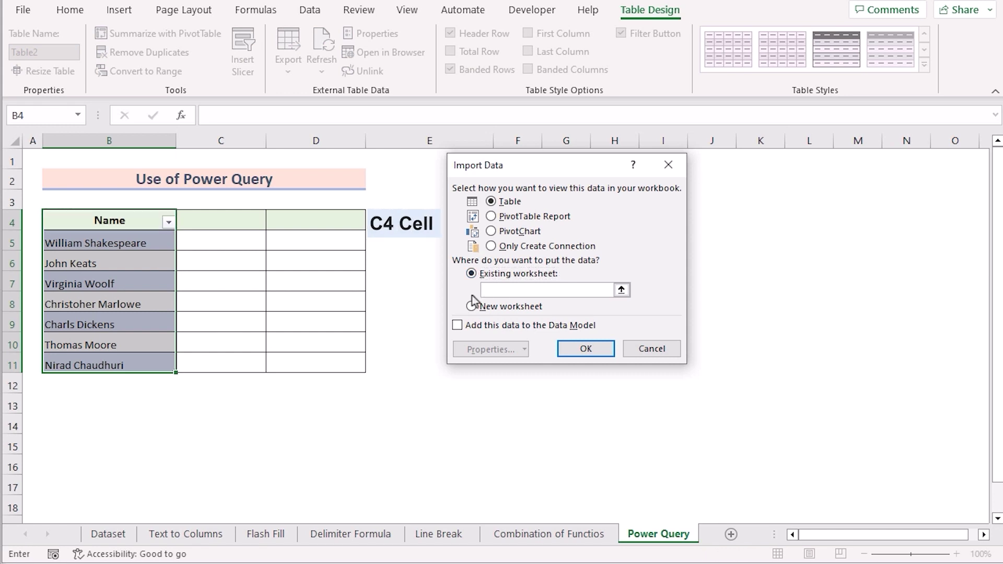
click(241, 220)
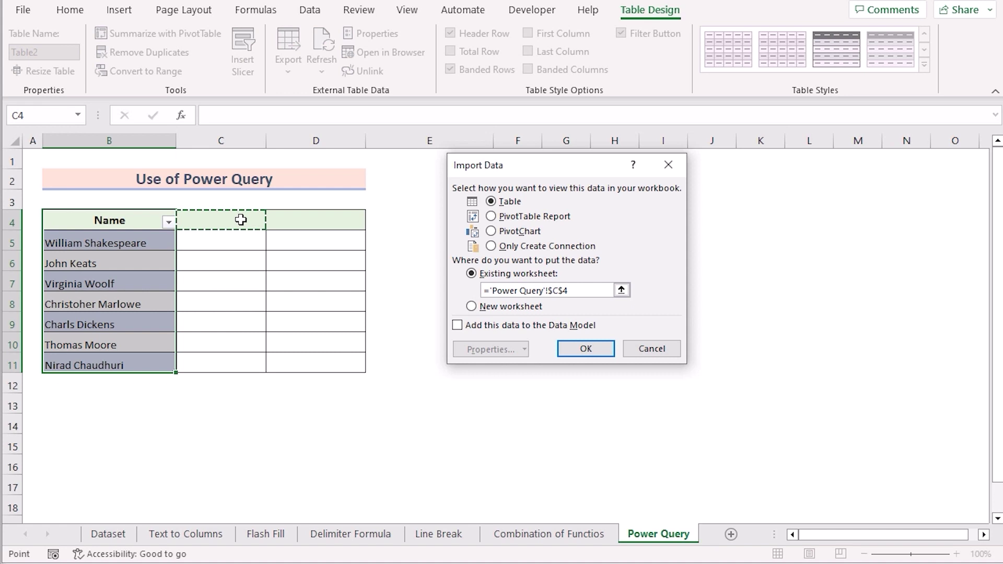
click(566, 353)
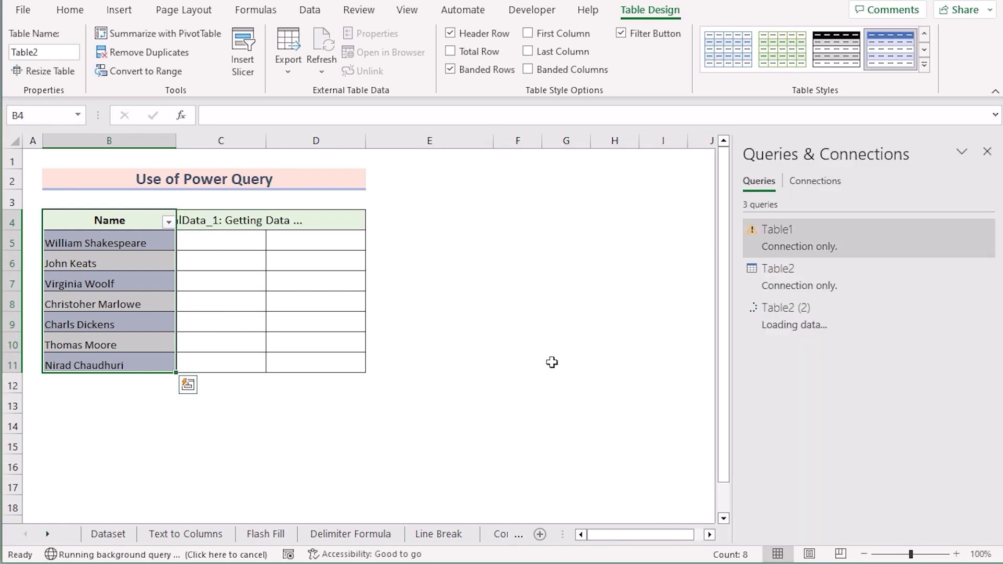